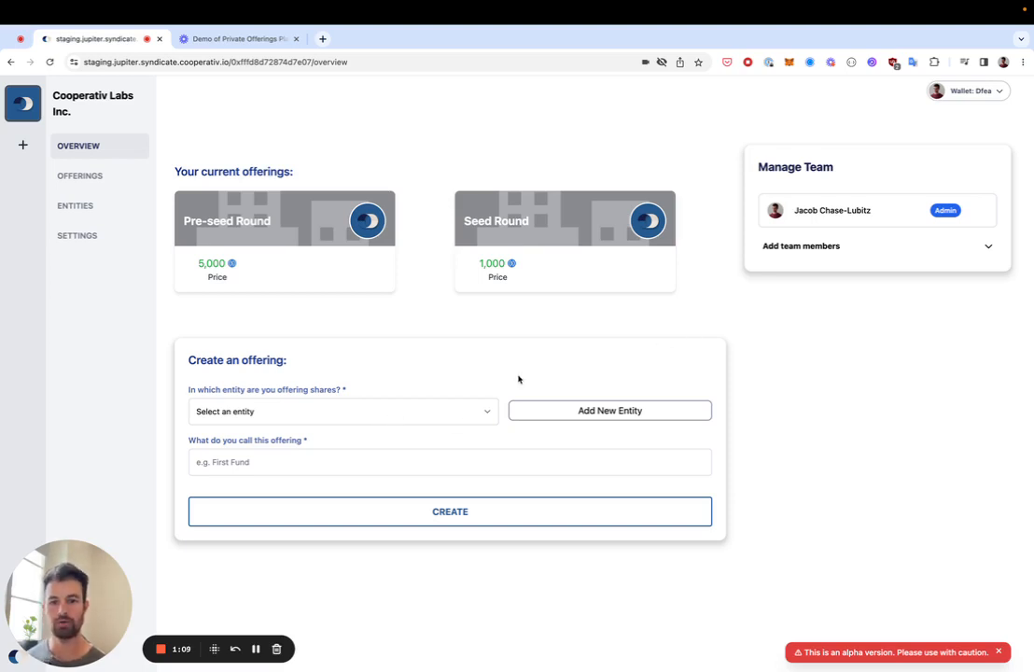
Step: Look at the offering entity list and the Add New Entity form, closing both unchanged
click(446, 413)
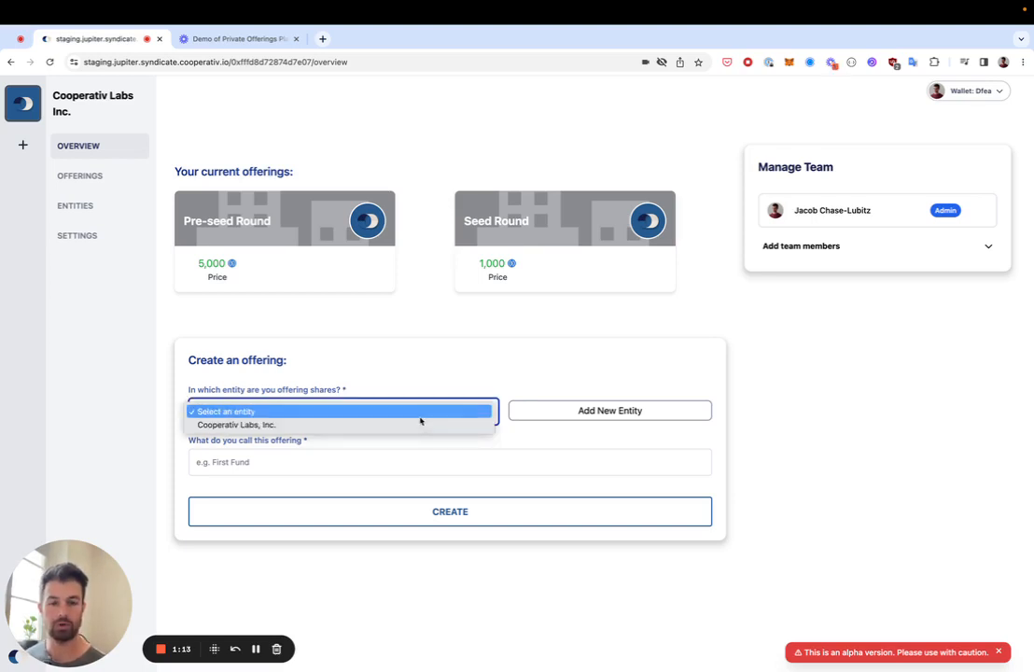
click(423, 362)
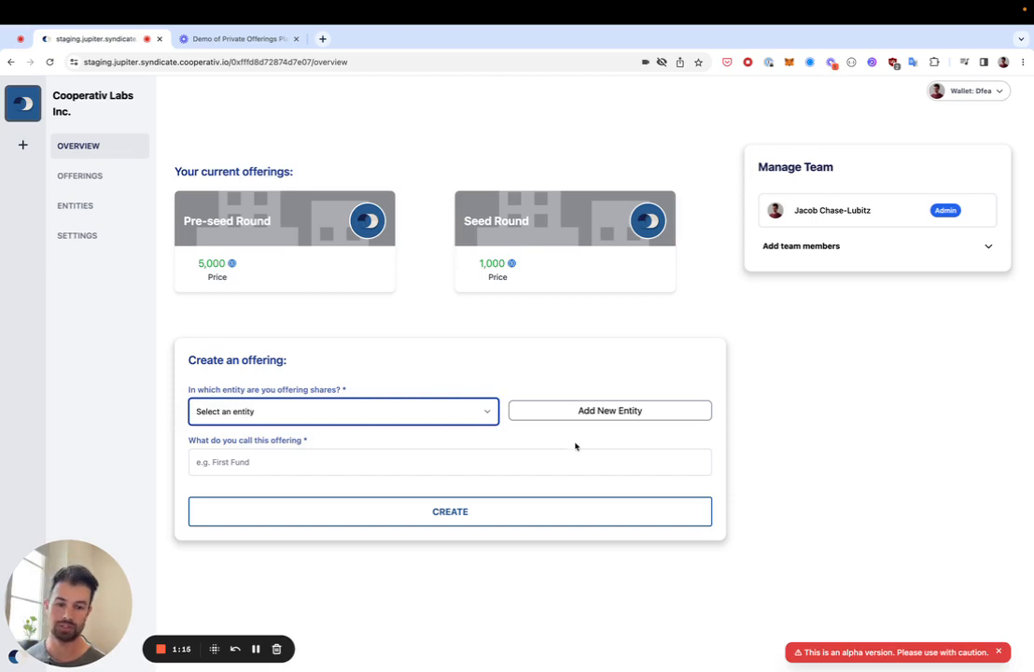
click(587, 414)
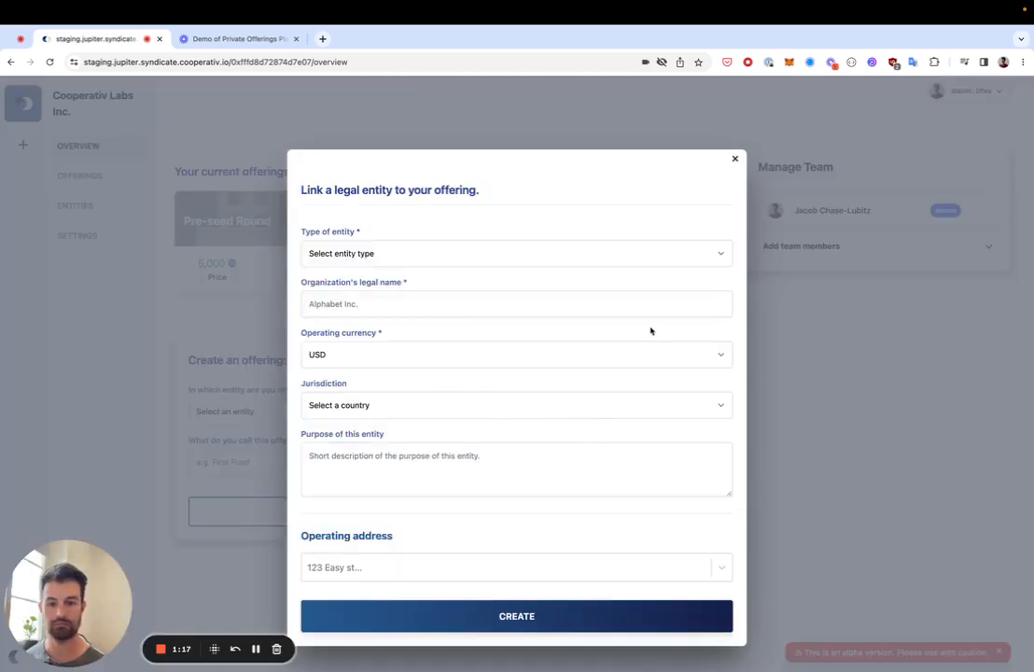
click(735, 159)
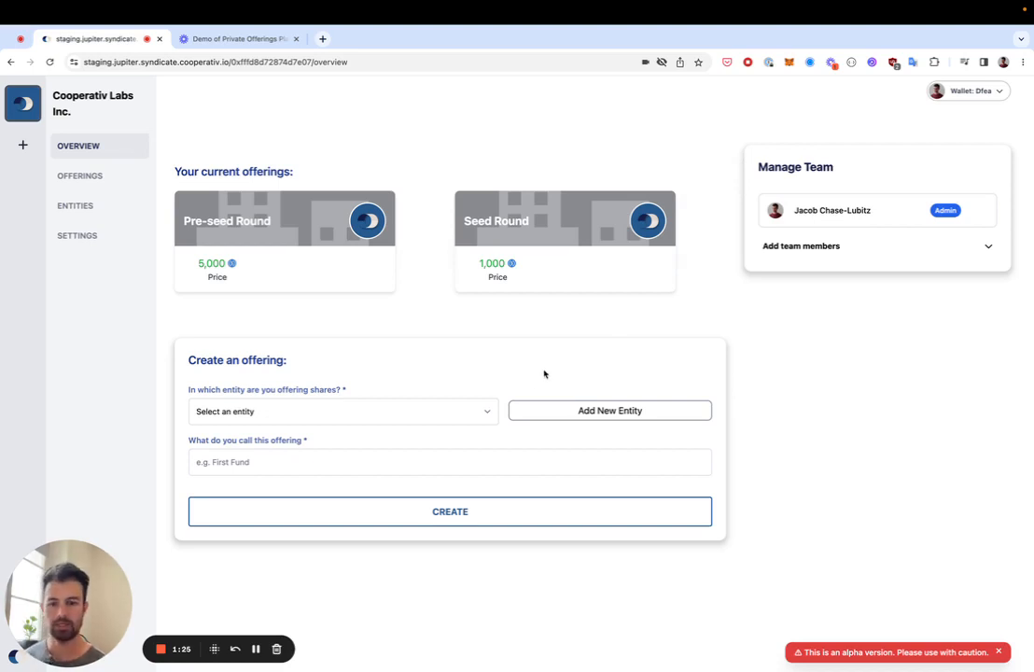
Step: Dismiss the entity list again and open the Seed Round offering card
click(405, 422)
click(354, 469)
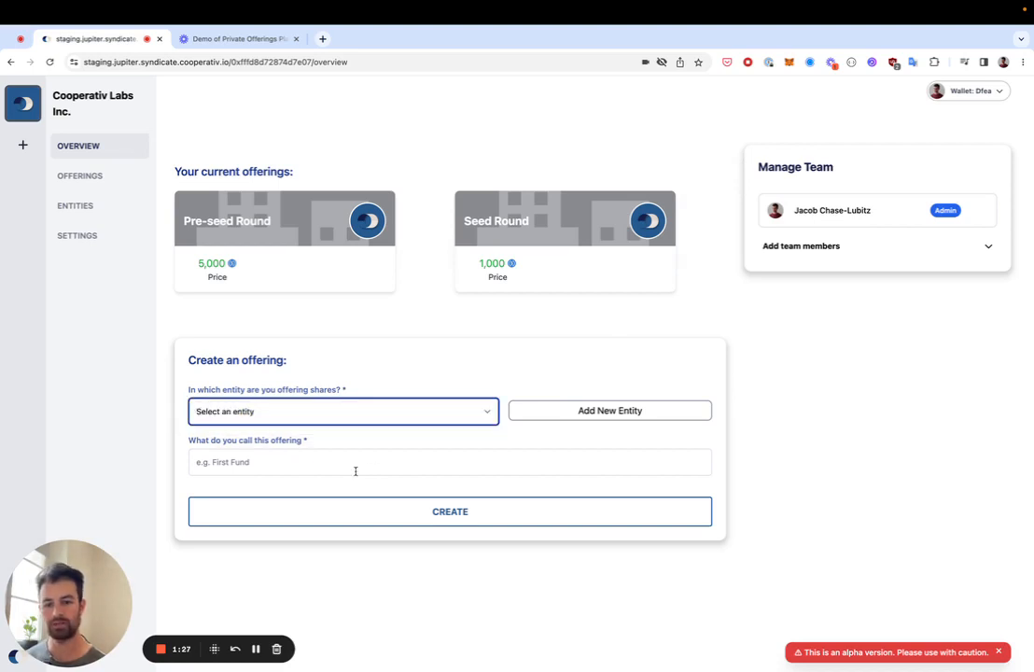
click(355, 466)
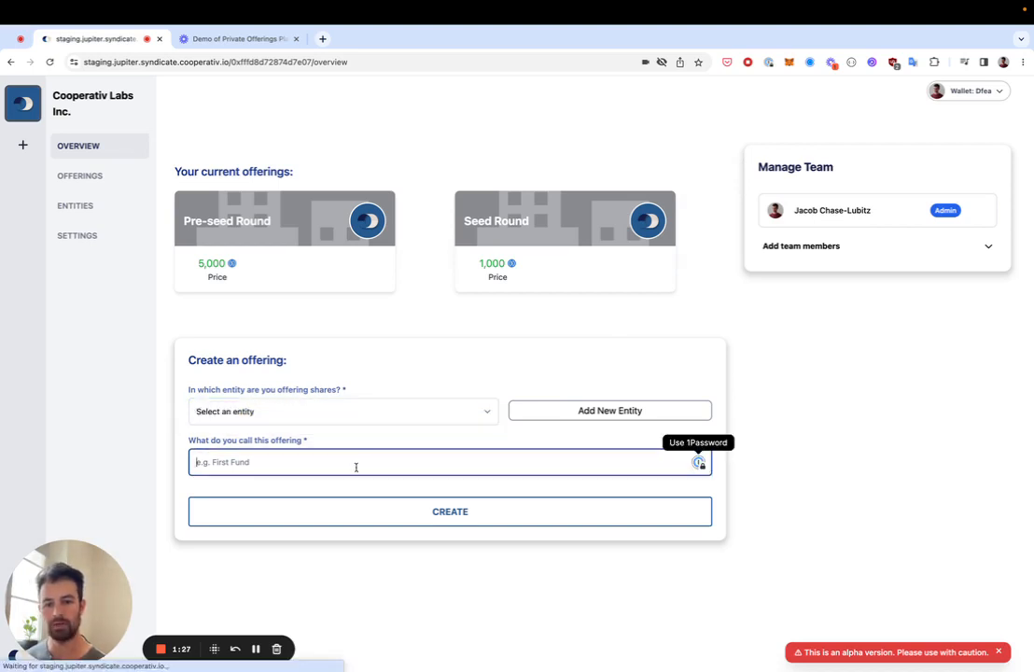
click(569, 240)
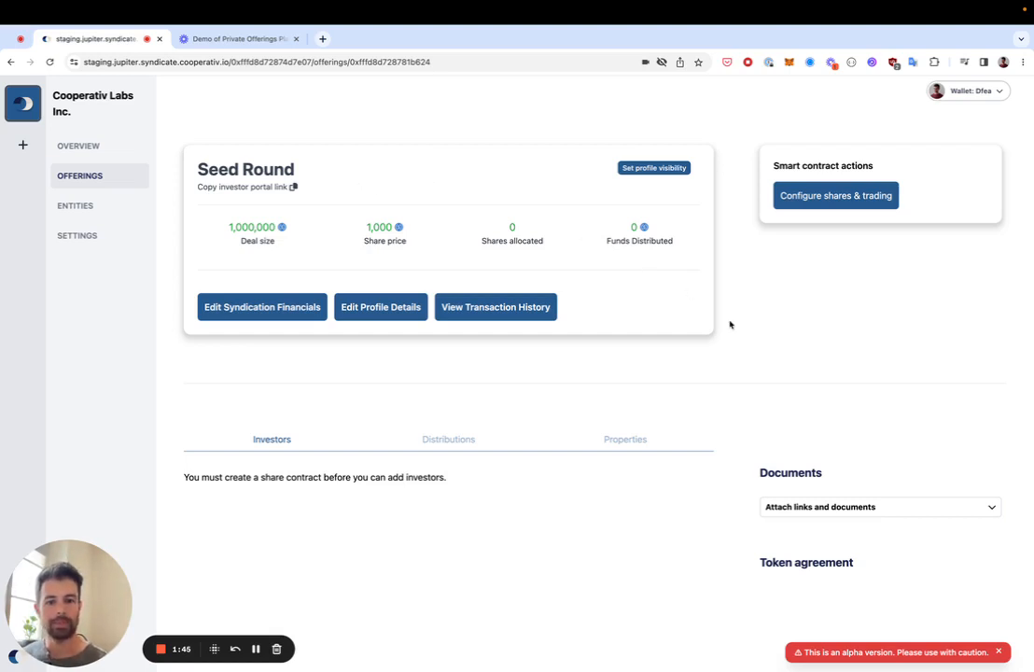
Step: Open the Seed Round's 'Configure shares & trading' smart contract settings
click(834, 198)
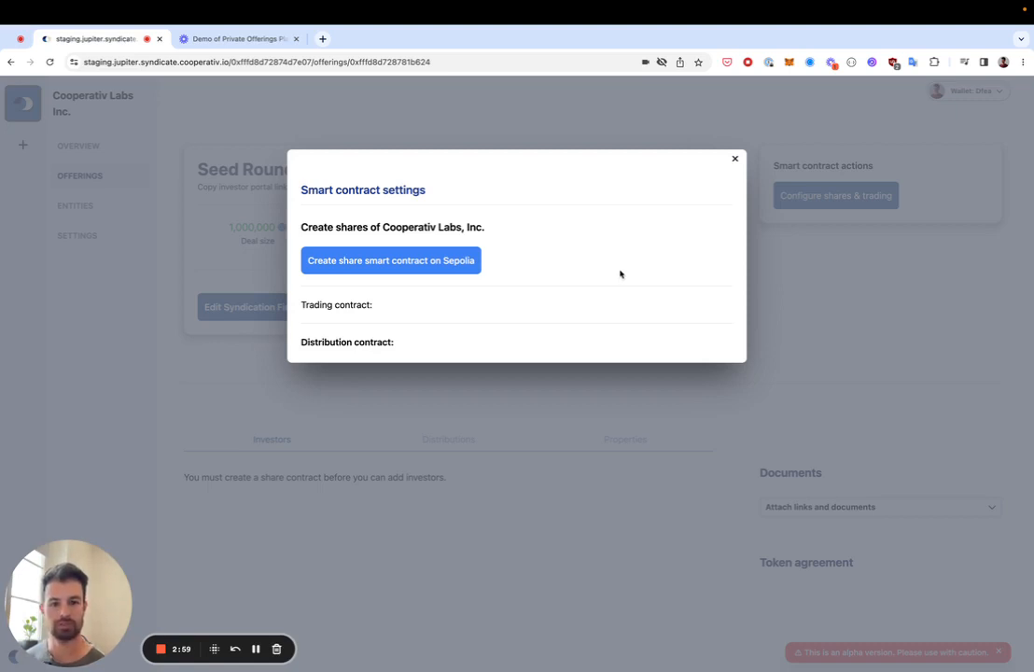
Step: Deploy the Cooperativ Labs, Inc. share smart contract on Sepolia, confirming it in MetaMask
click(441, 268)
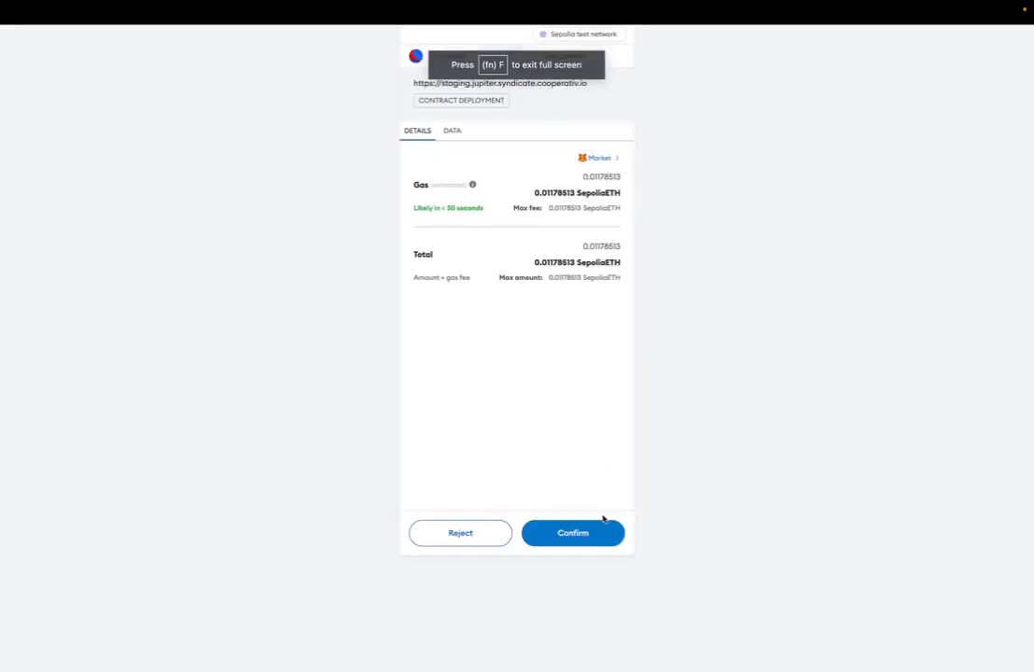
click(590, 531)
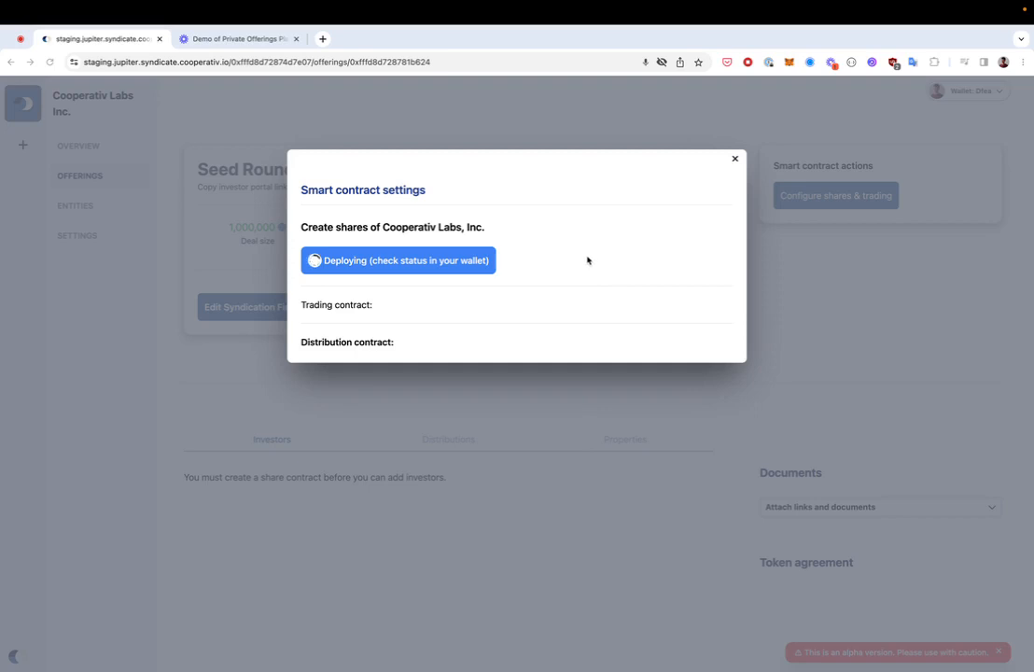
click(788, 61)
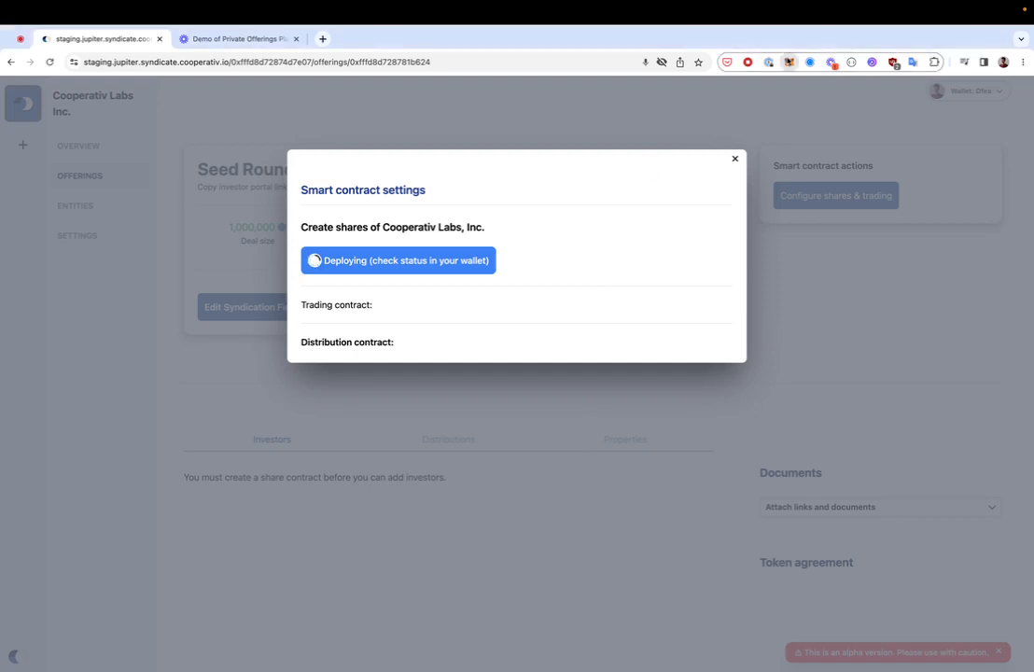
click(545, 182)
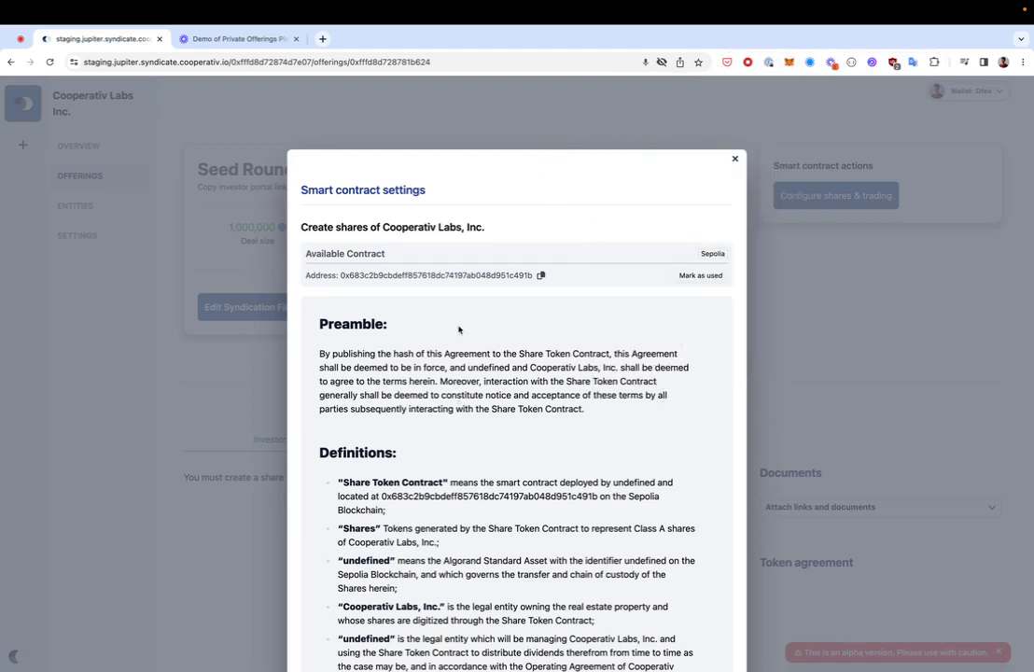
scroll(536, 323, down, 5)
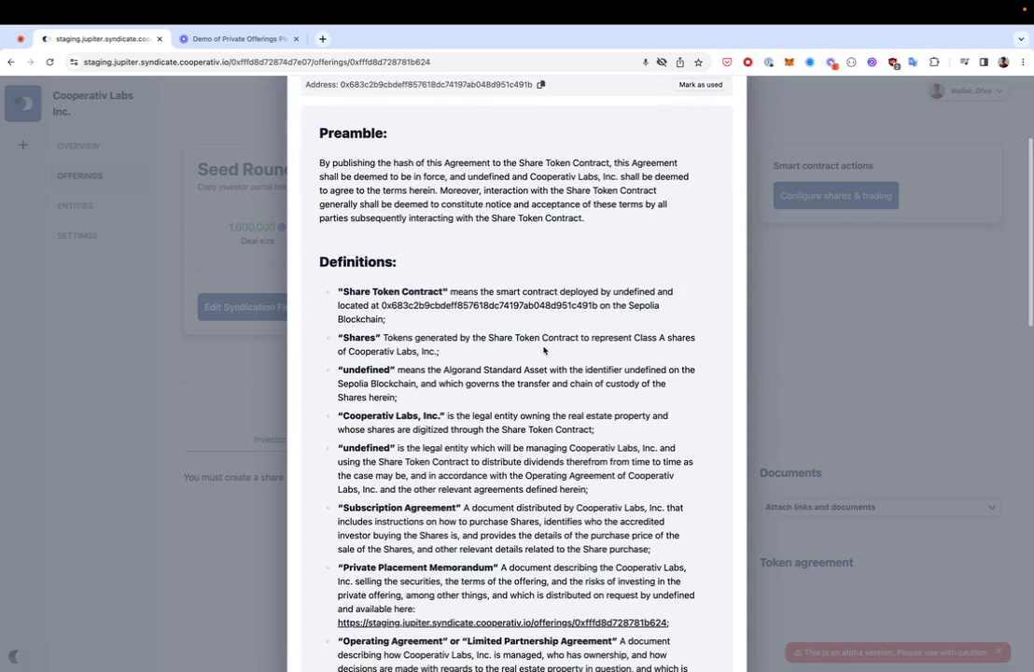
scroll(546, 348, down, 3)
scroll(546, 348, up, 5)
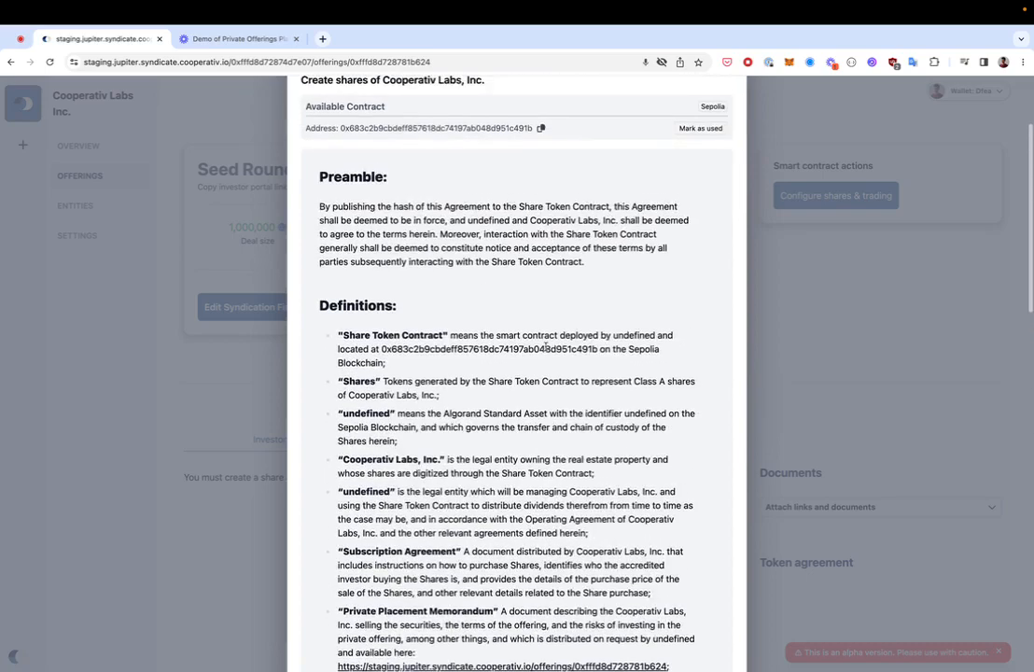
scroll(546, 349, down, 7)
scroll(547, 350, down, 5)
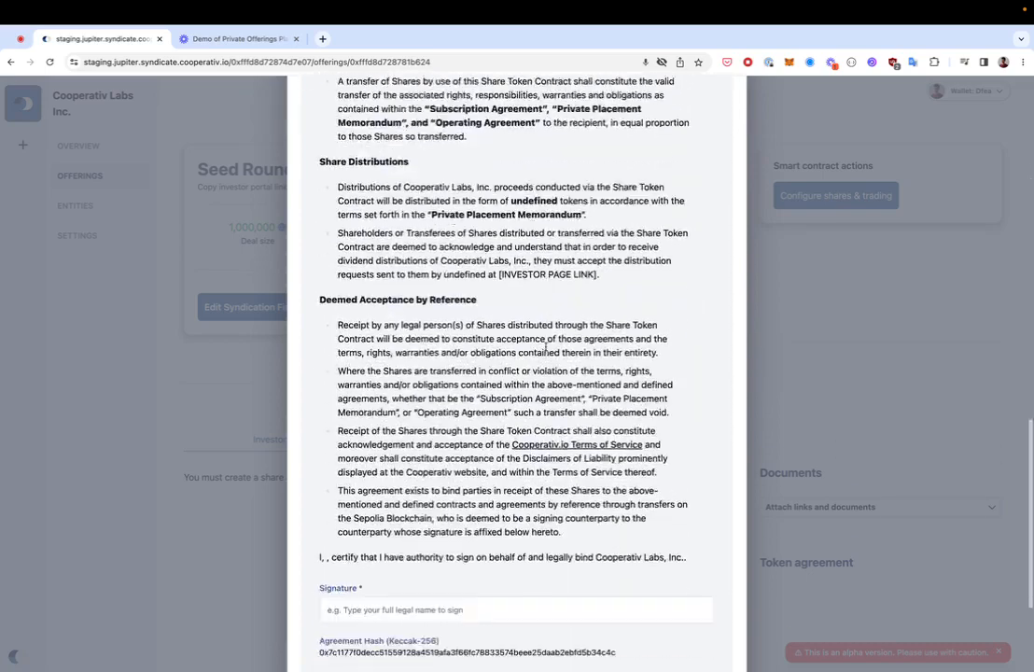
scroll(546, 346, up, 2)
scroll(546, 347, up, 5)
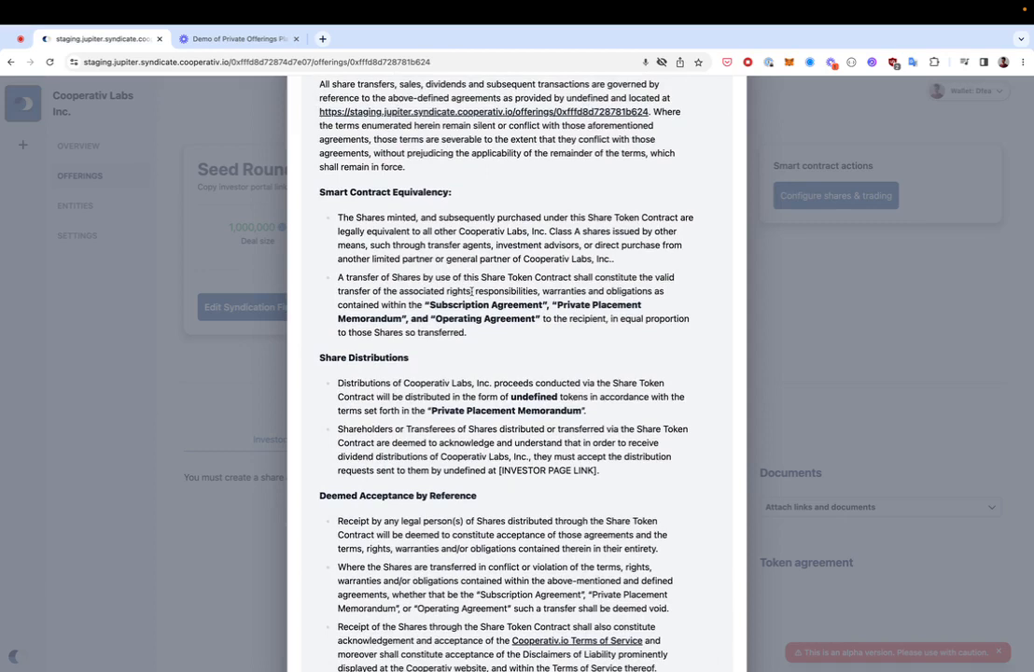
scroll(472, 291, down, 8)
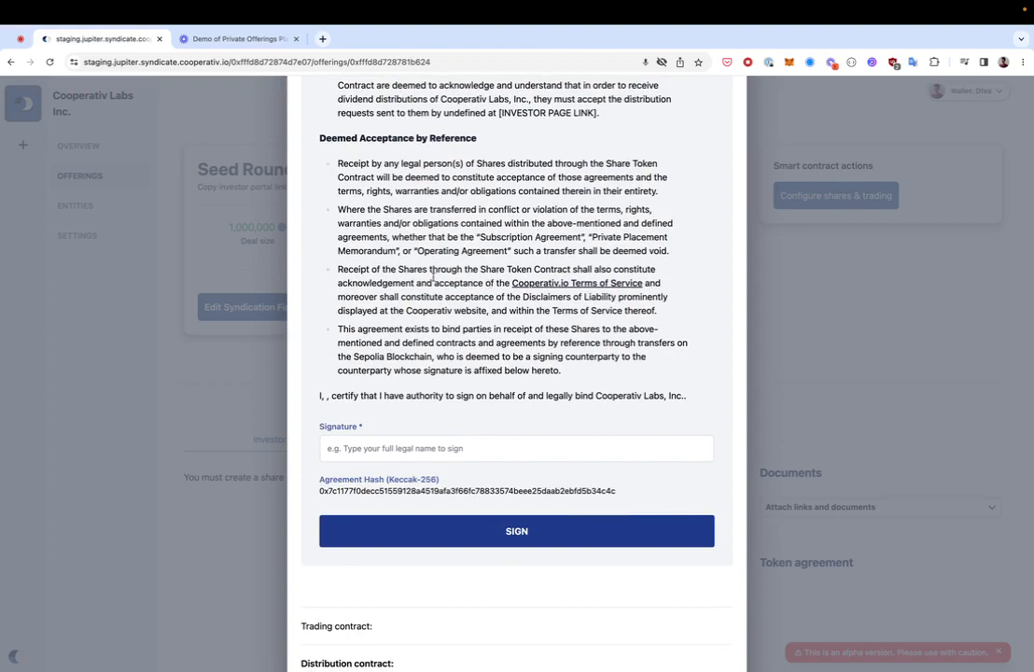
scroll(489, 285, up, 10)
scroll(466, 278, up, 9)
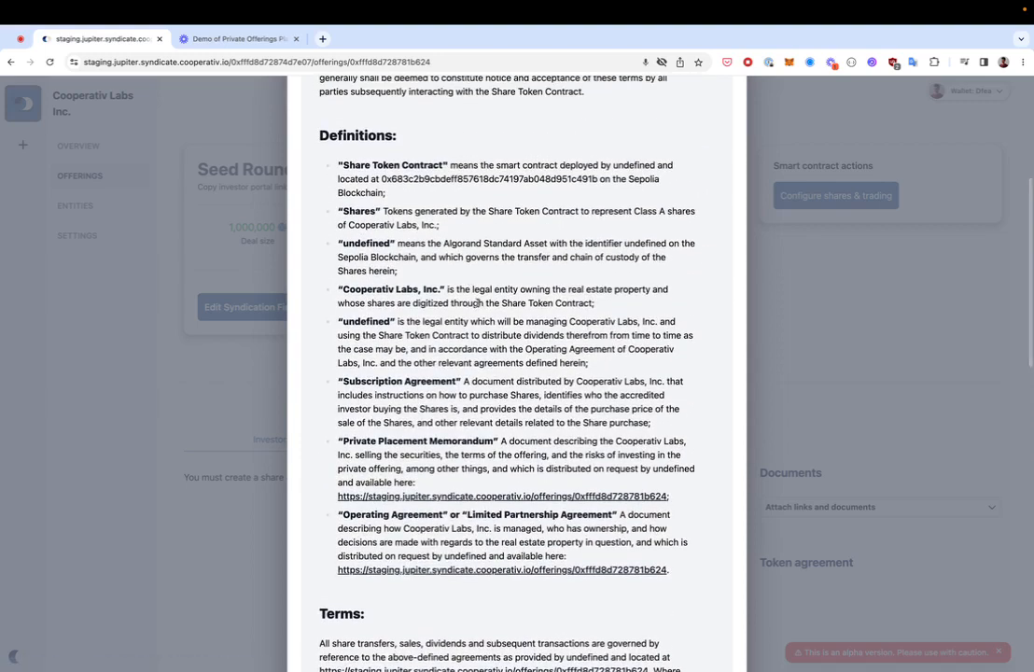
scroll(471, 284, up, 4)
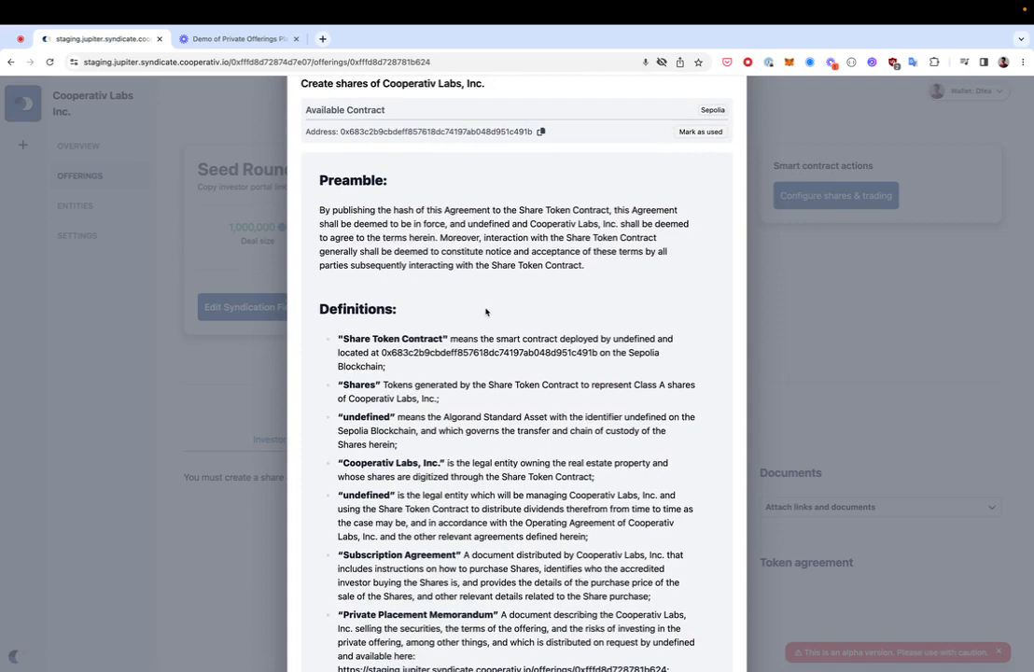
scroll(486, 304, down, 3)
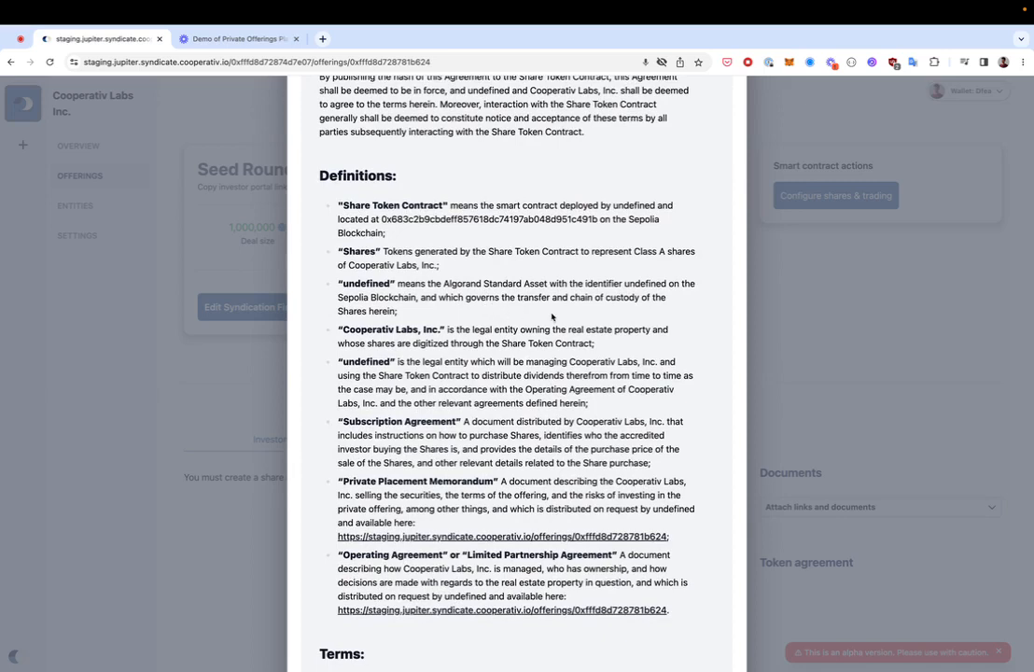
scroll(551, 317, down, 10)
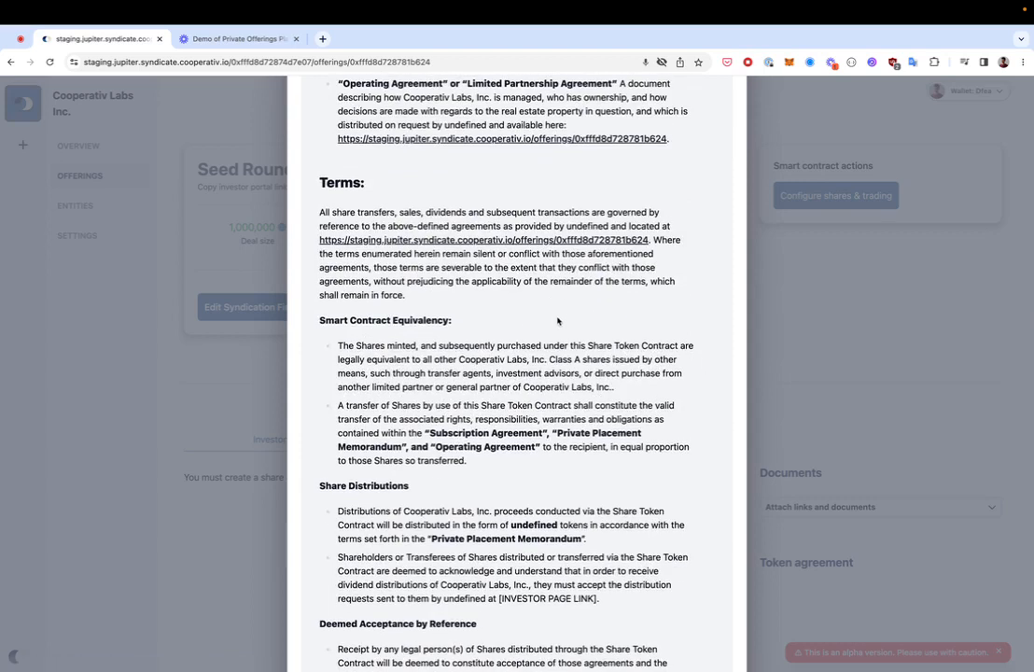
scroll(556, 322, down, 11)
Step: Sign the share token agreement with the signer's name and confirm the Set Document transaction
click(478, 425)
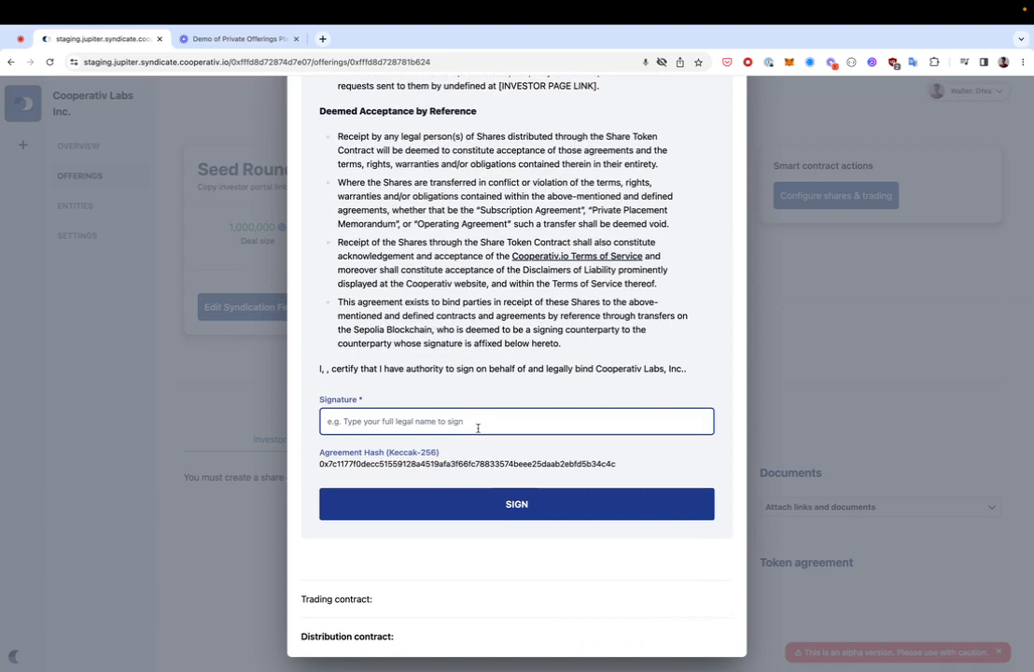
text(Jake)
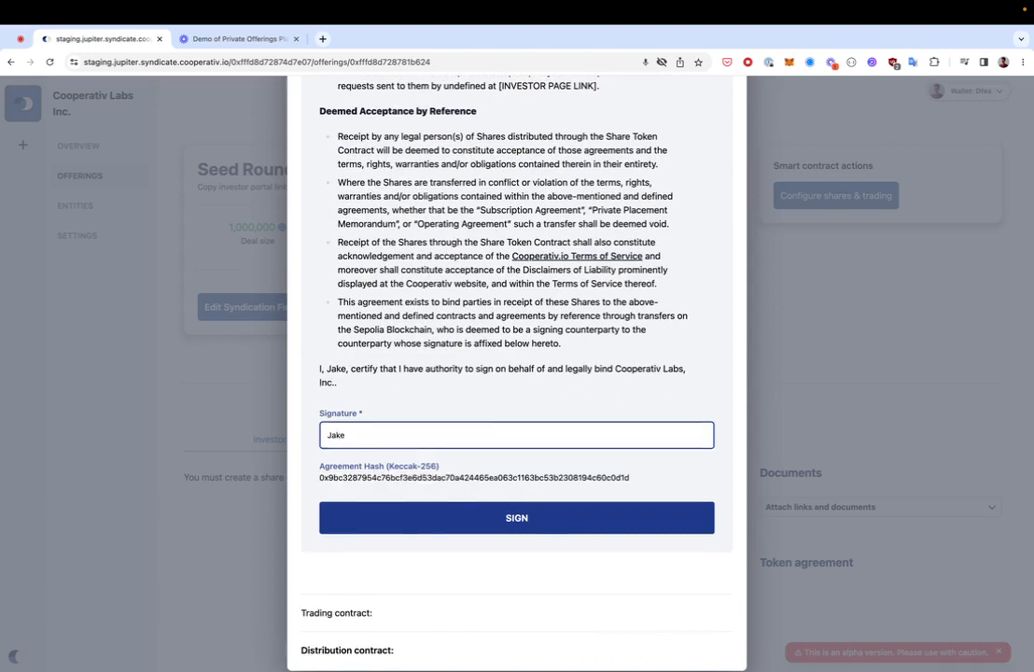
click(472, 477)
double_click(472, 477)
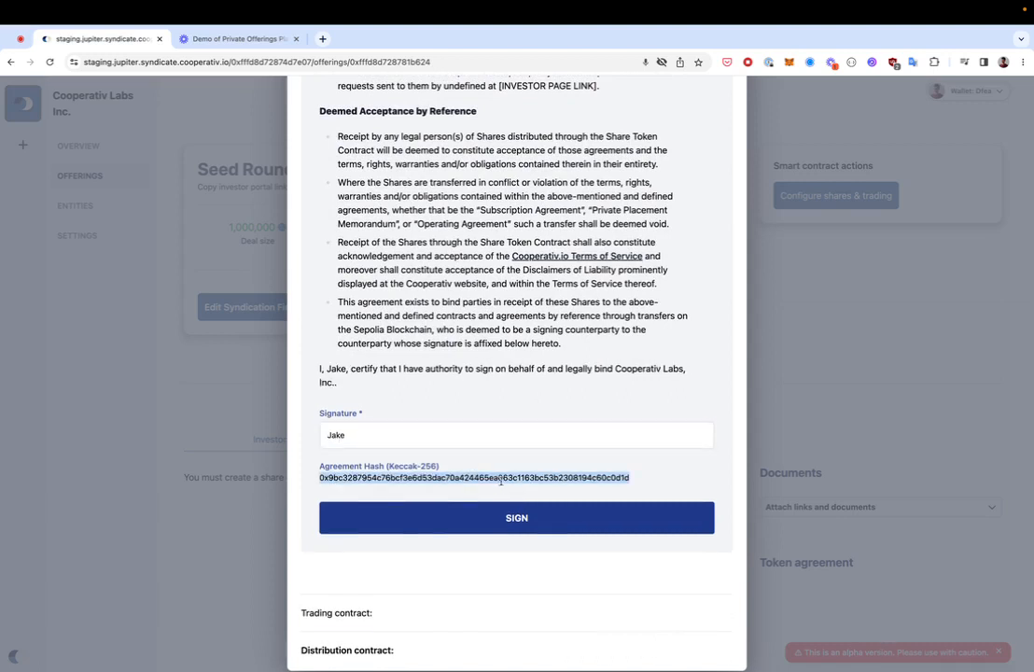
click(527, 518)
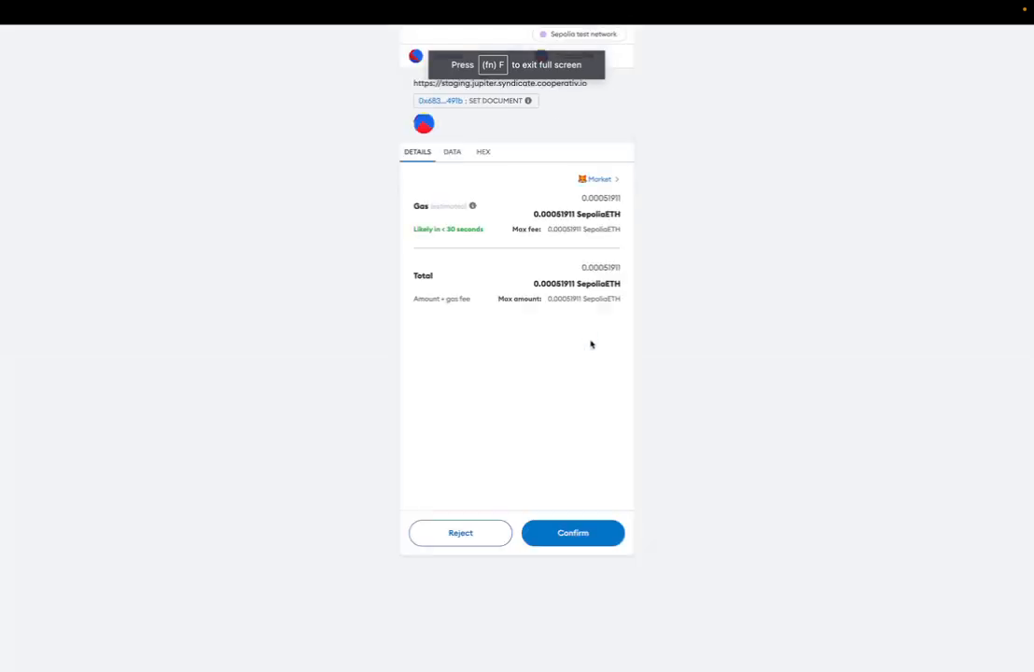
click(586, 528)
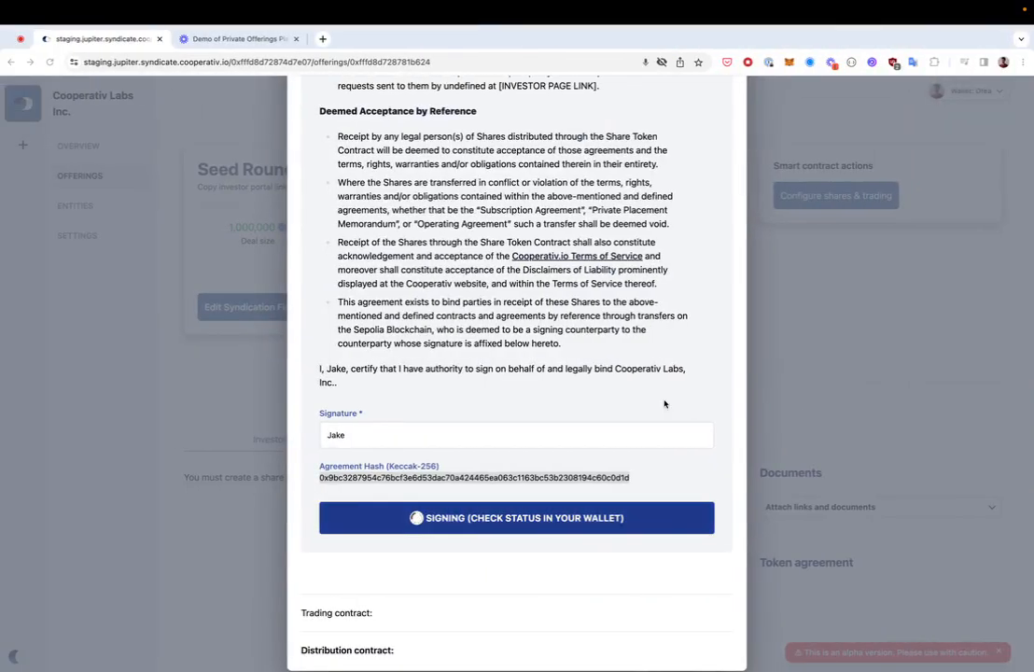
click(788, 62)
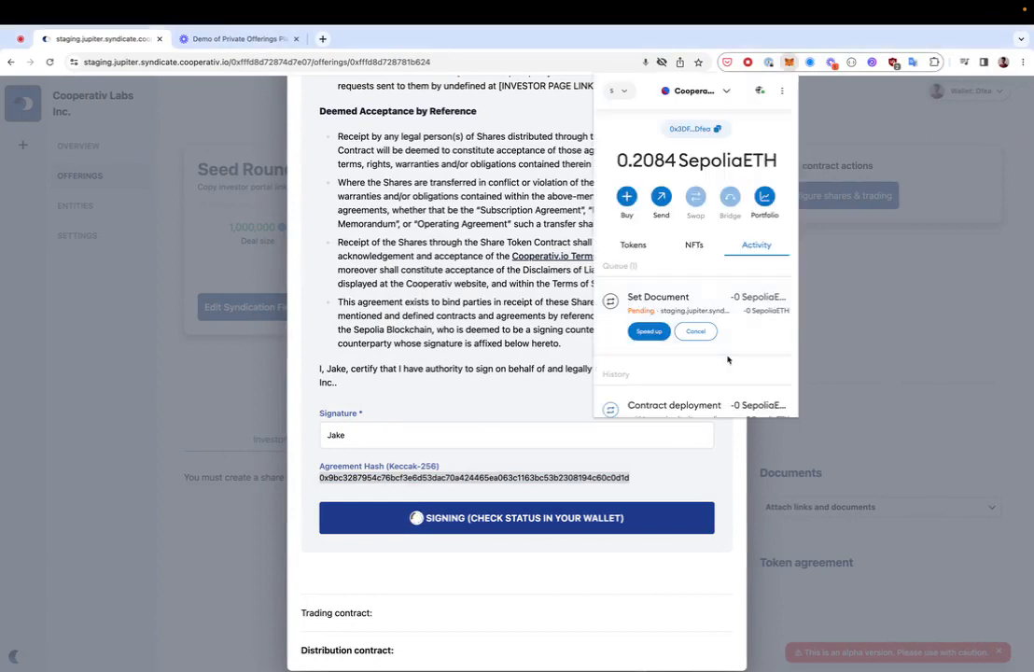
scroll(731, 339, down, 1)
scroll(732, 337, up, 1)
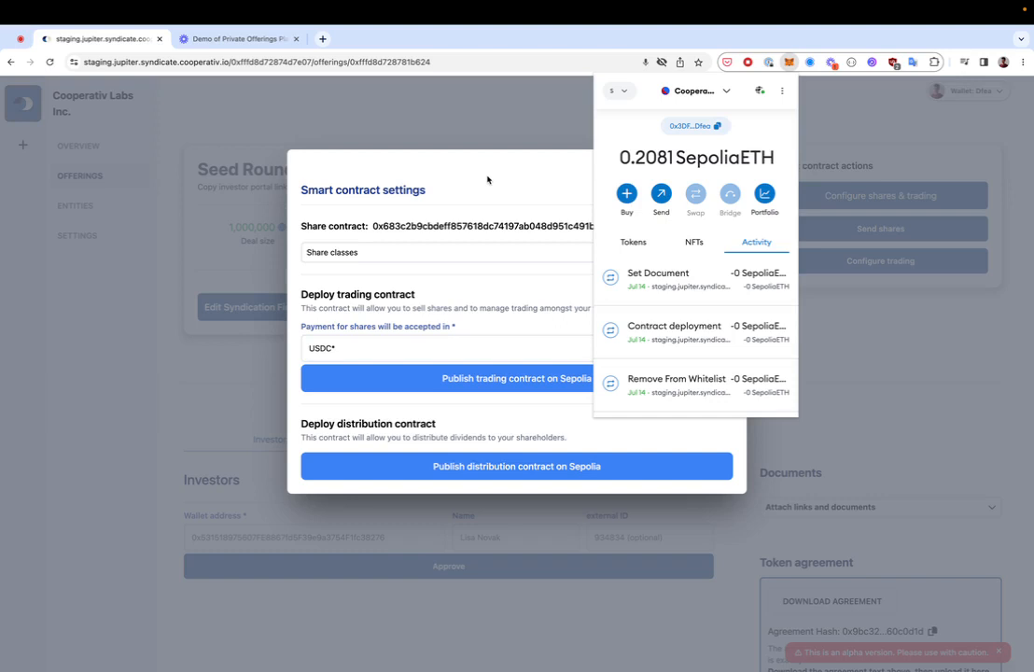
Step: Create a 'Class A' share class in the share contract and close the settings dialog
click(487, 179)
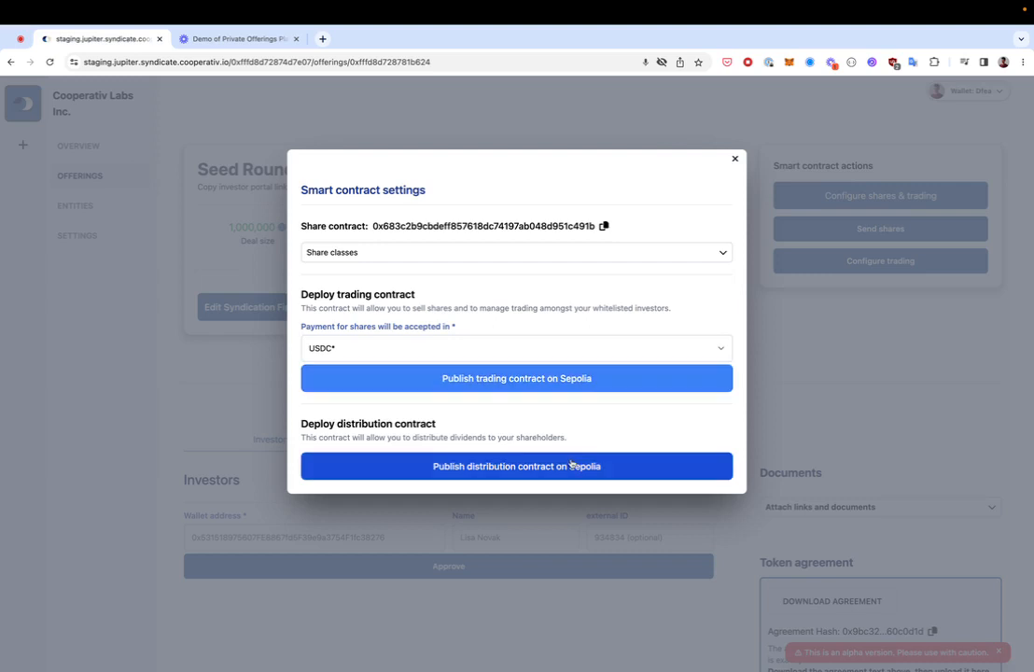
click(547, 259)
click(467, 302)
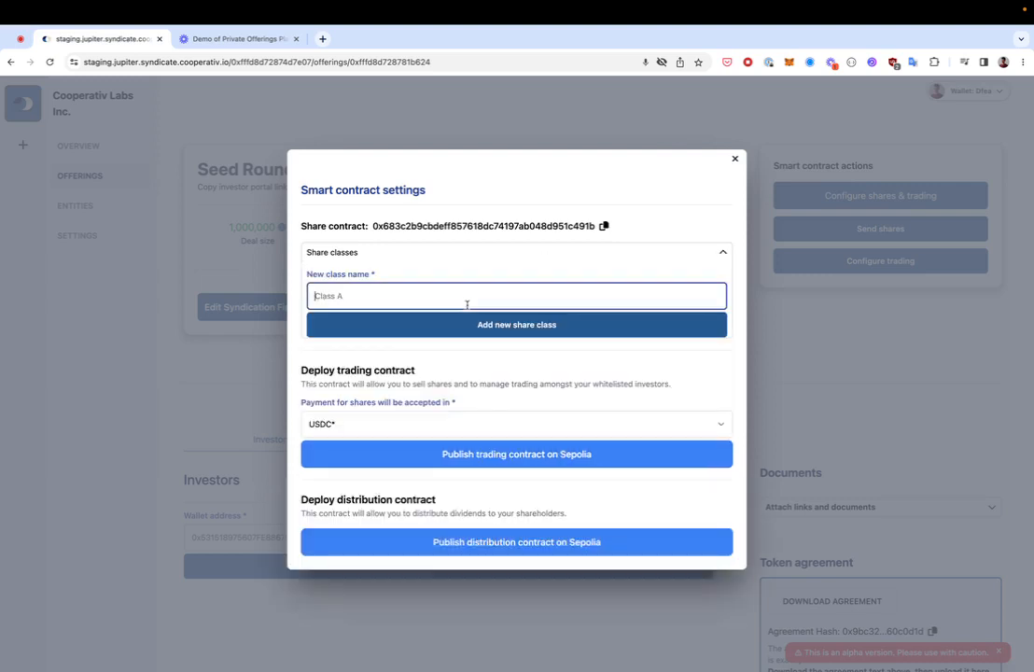
text(Class A)
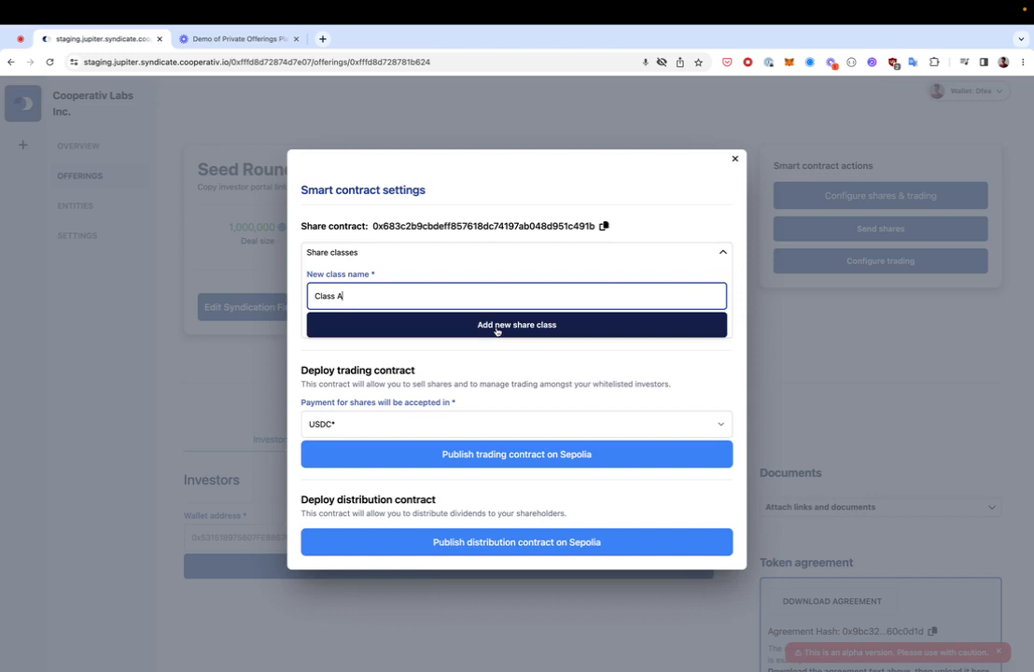
click(496, 327)
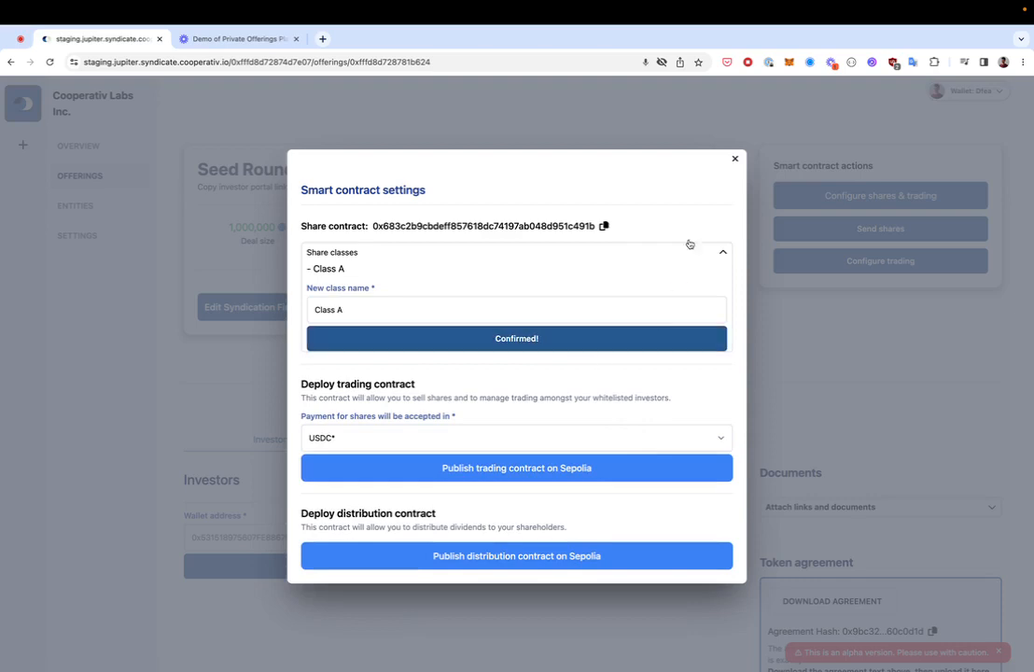
click(735, 161)
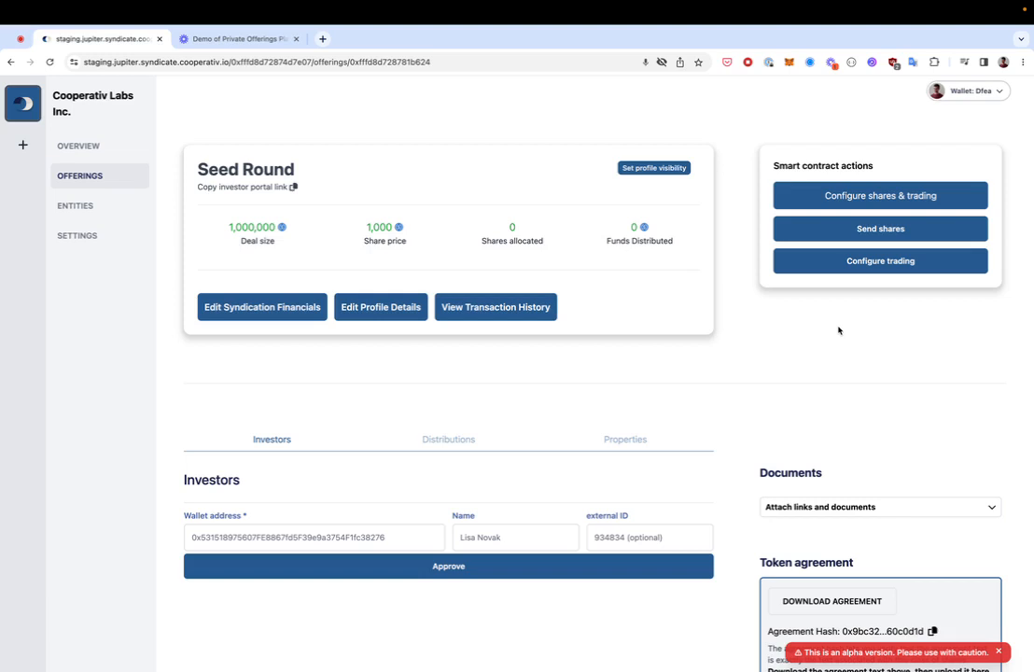
Step: Copy the investor portal link and load it in two other investors' browser windows
click(294, 187)
key(ctrl+Right)
click(231, 63)
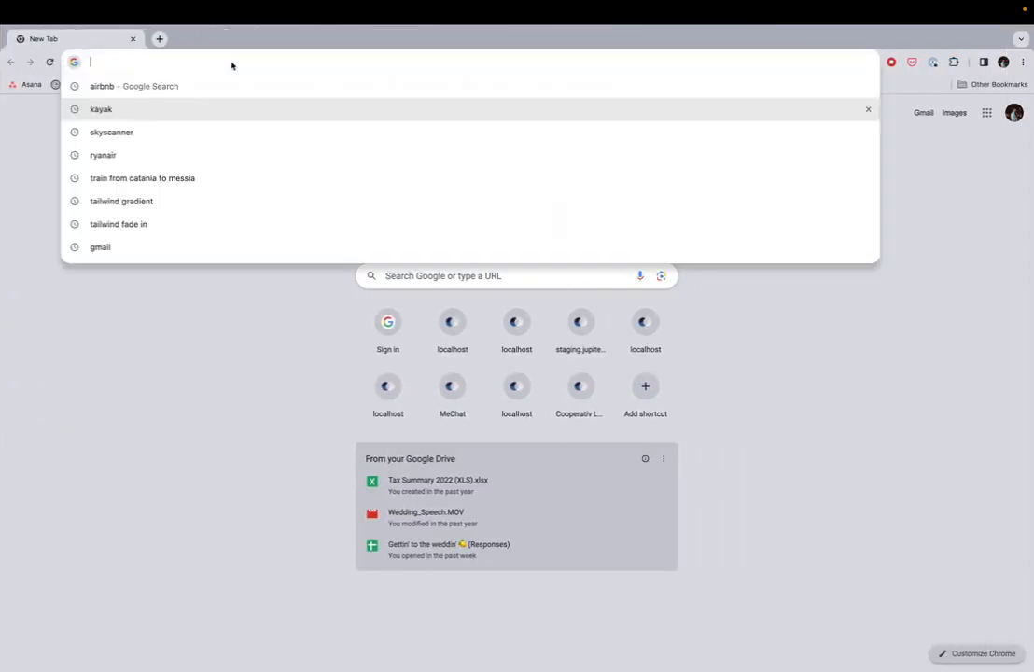
key(super+v)
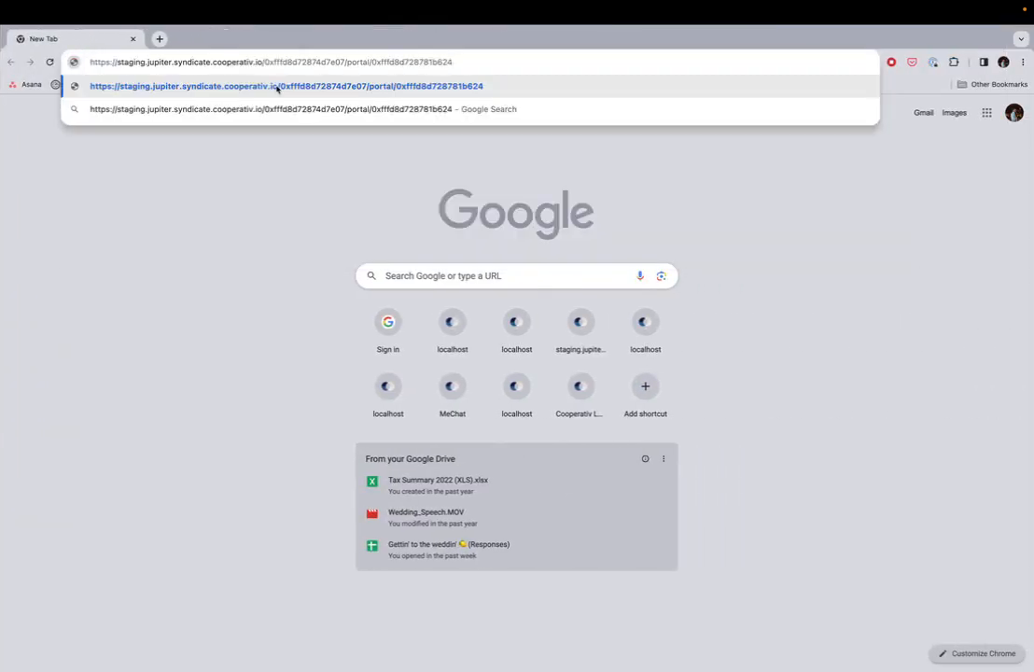
key(Return)
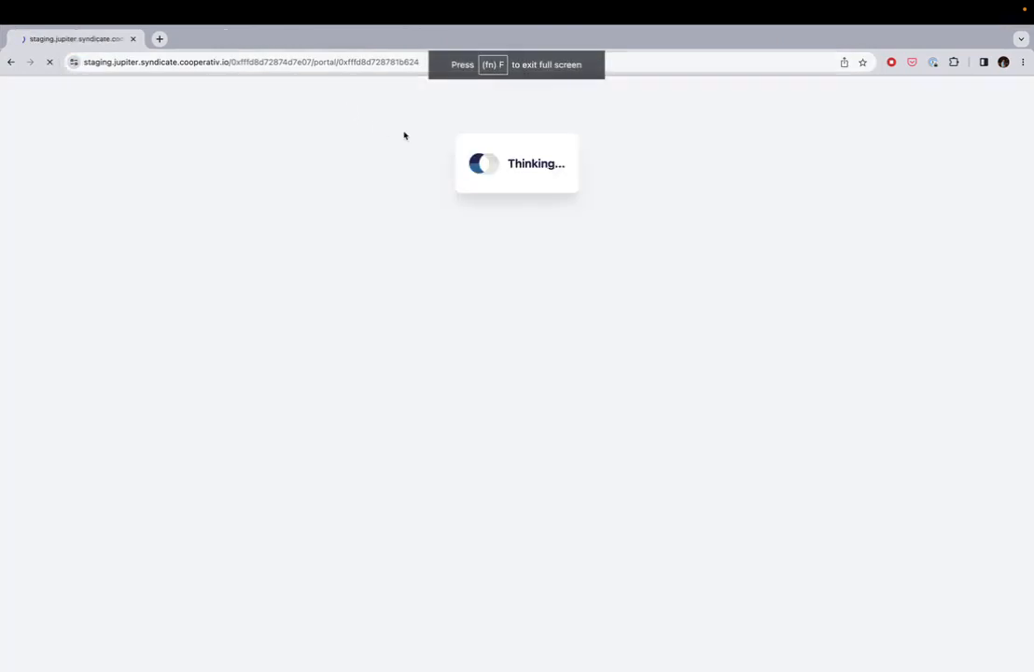
key(ctrl+Right)
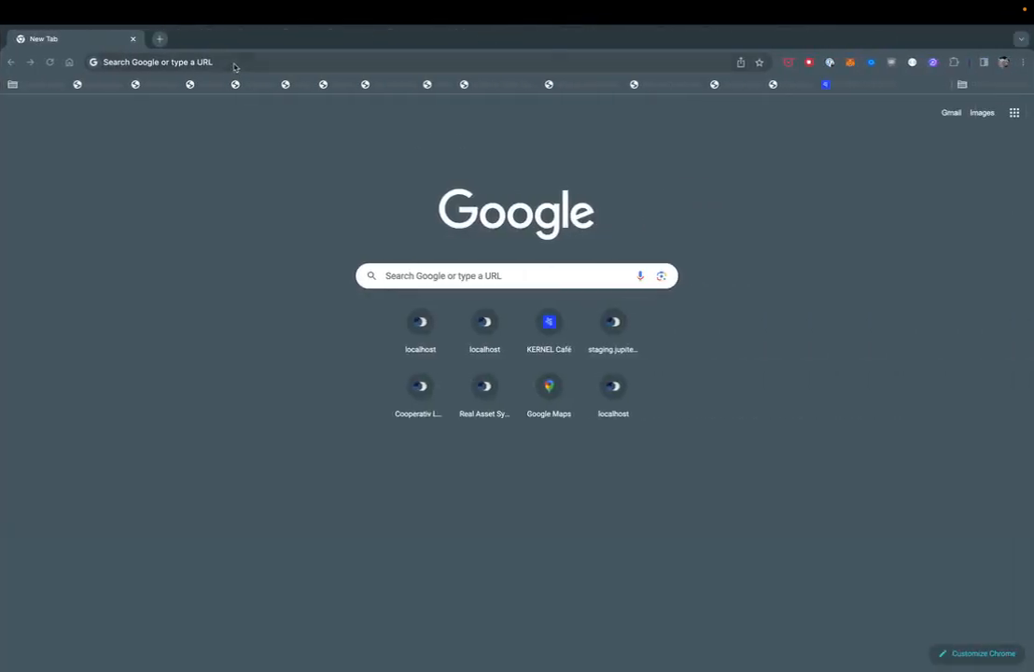
click(229, 62)
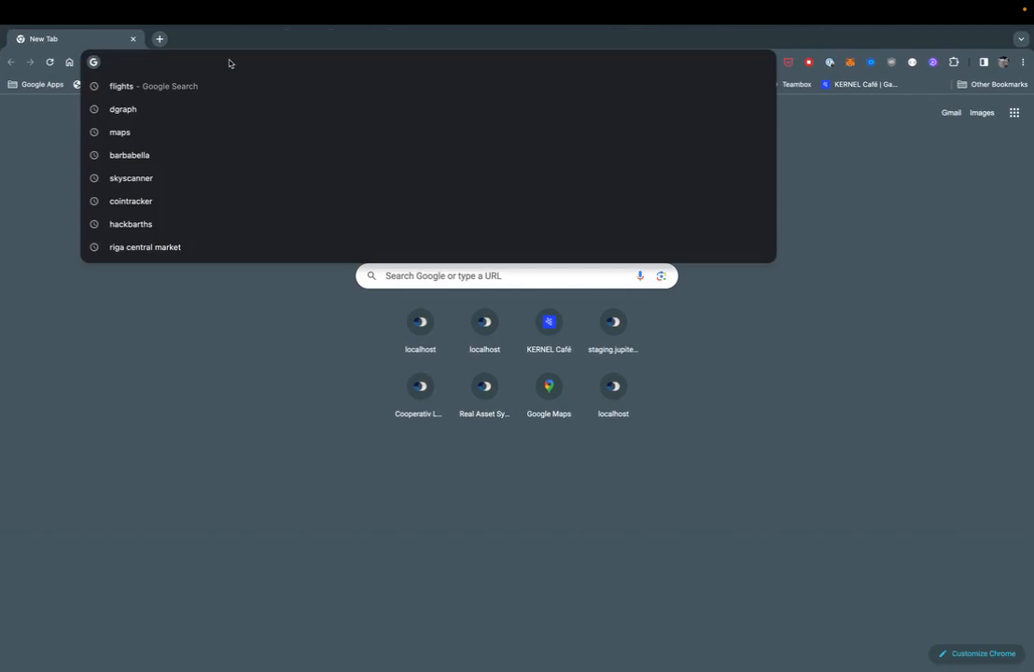
key(super+v)
key(Return)
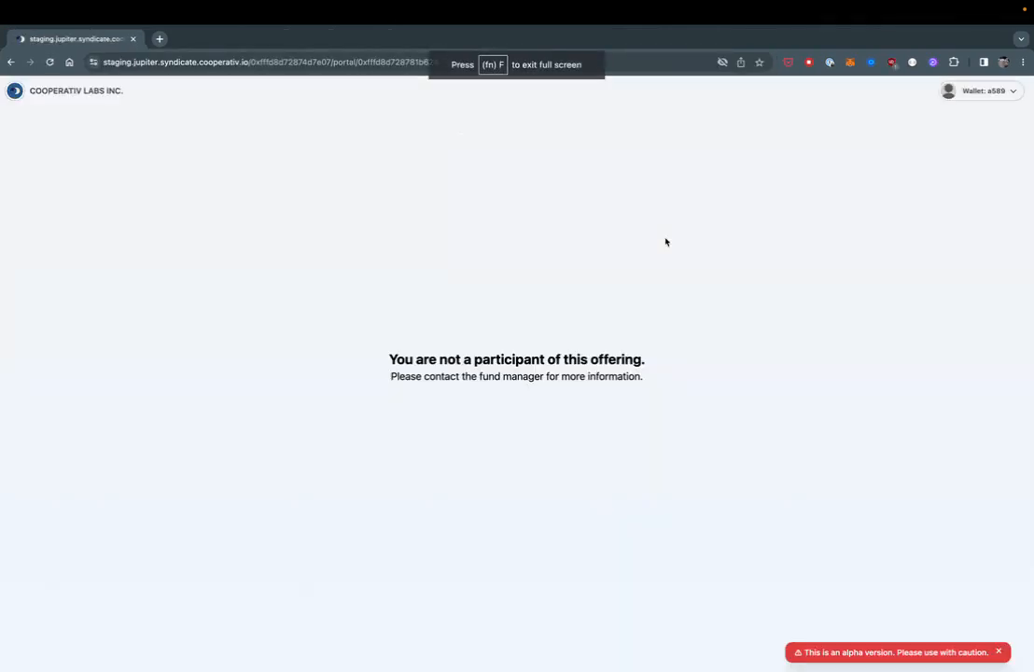
Step: Copy another investor's wallet address from the Wallet menu and return to the offering page
key(ctrl+Right)
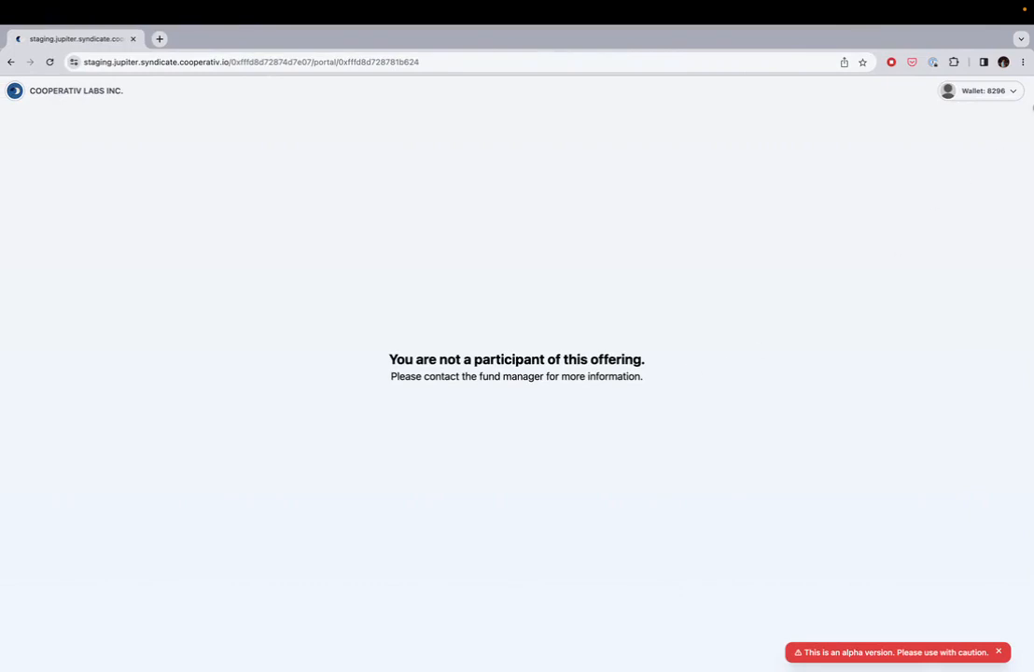
click(1013, 91)
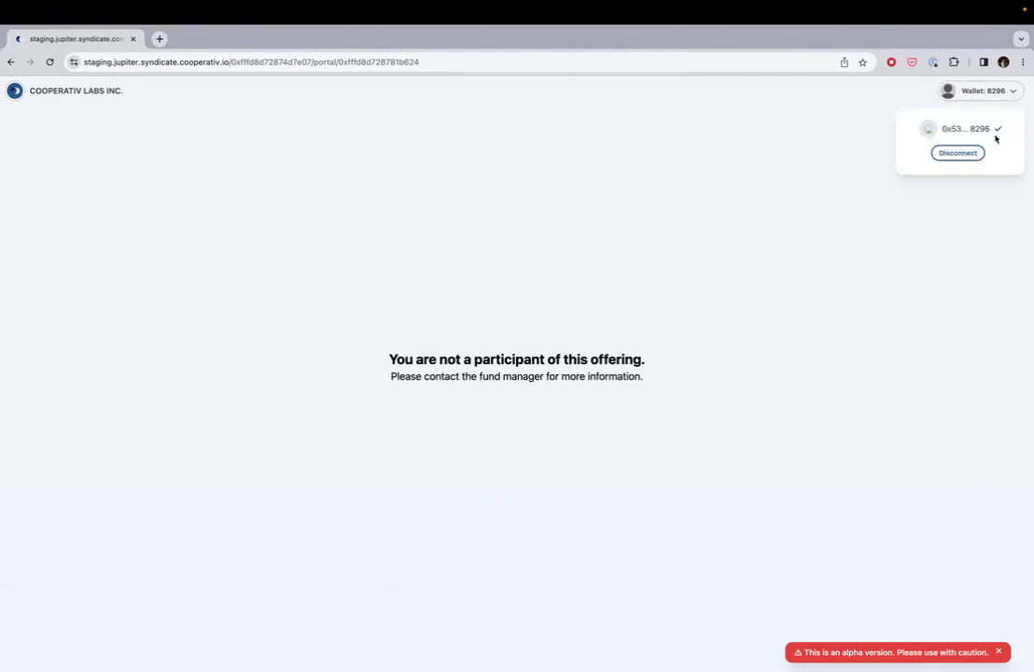
key(ctrl+Left)
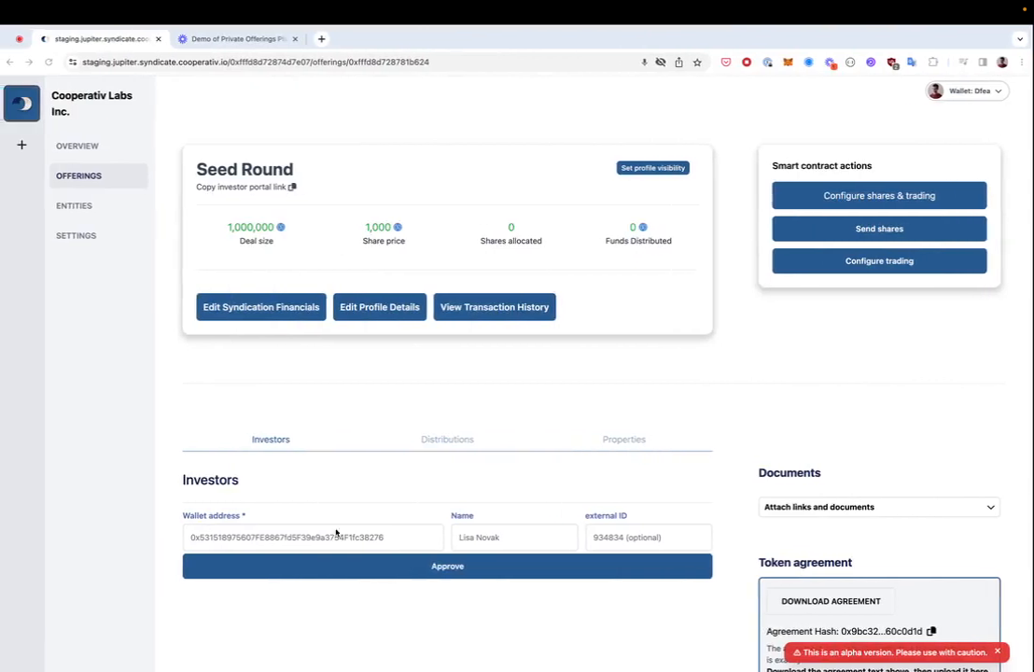
Step: Paste the investor's wallet address, approve it, and confirm the whitelist transaction in MetaMask
click(336, 535)
key(ctrl+v)
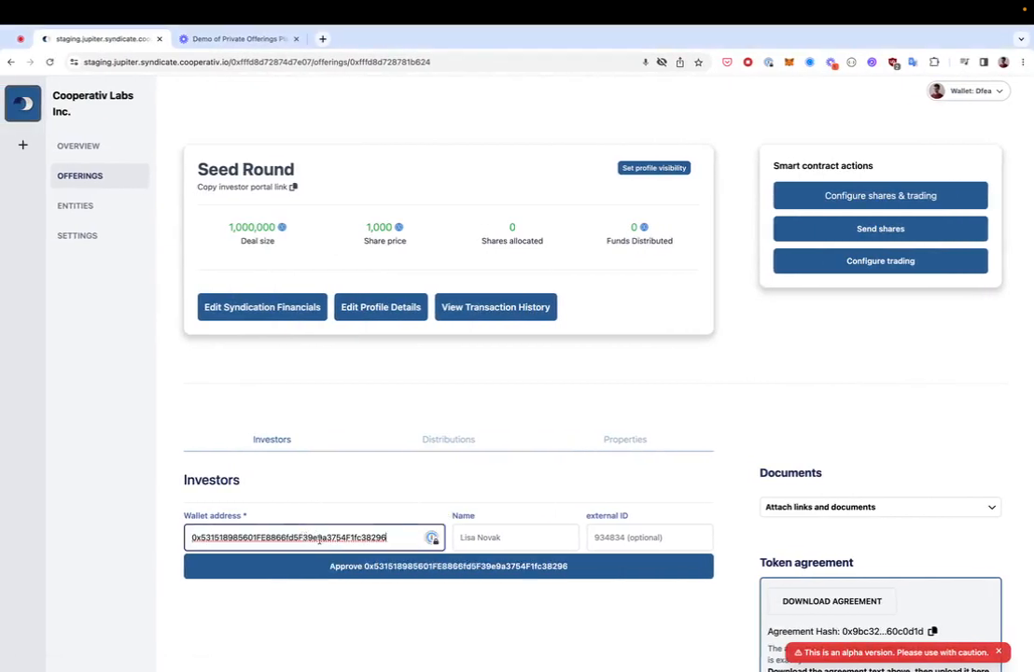
click(616, 566)
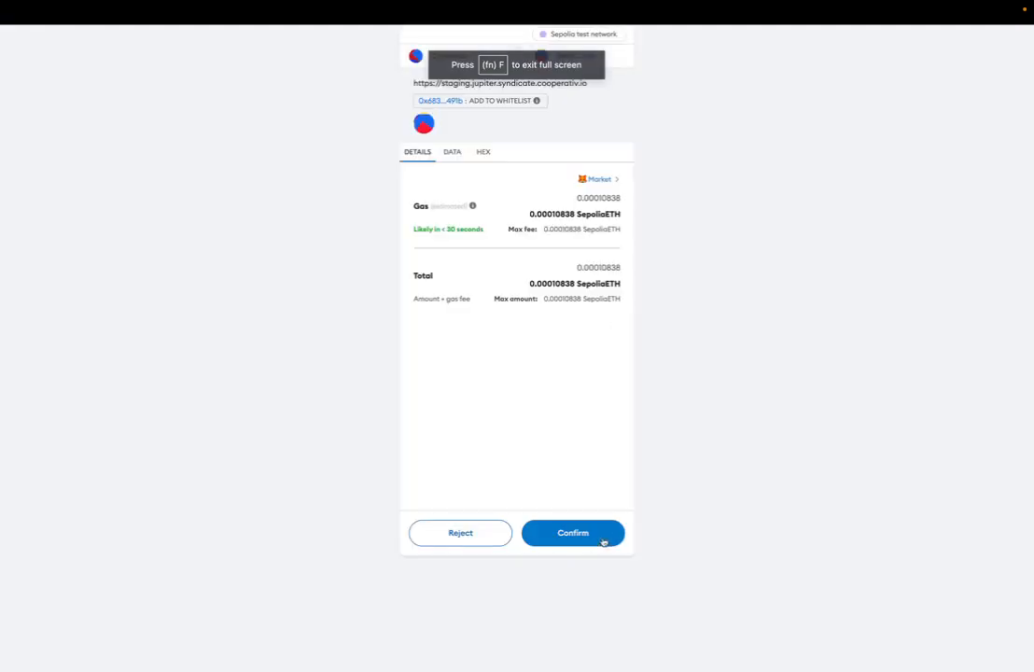
click(602, 538)
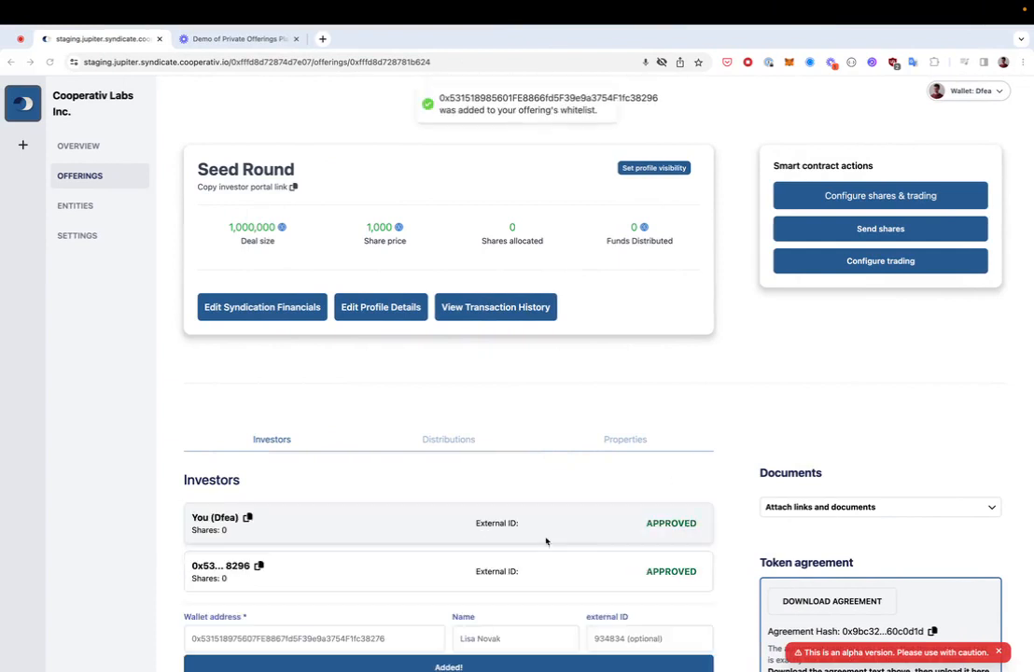
scroll(597, 574, down, 2)
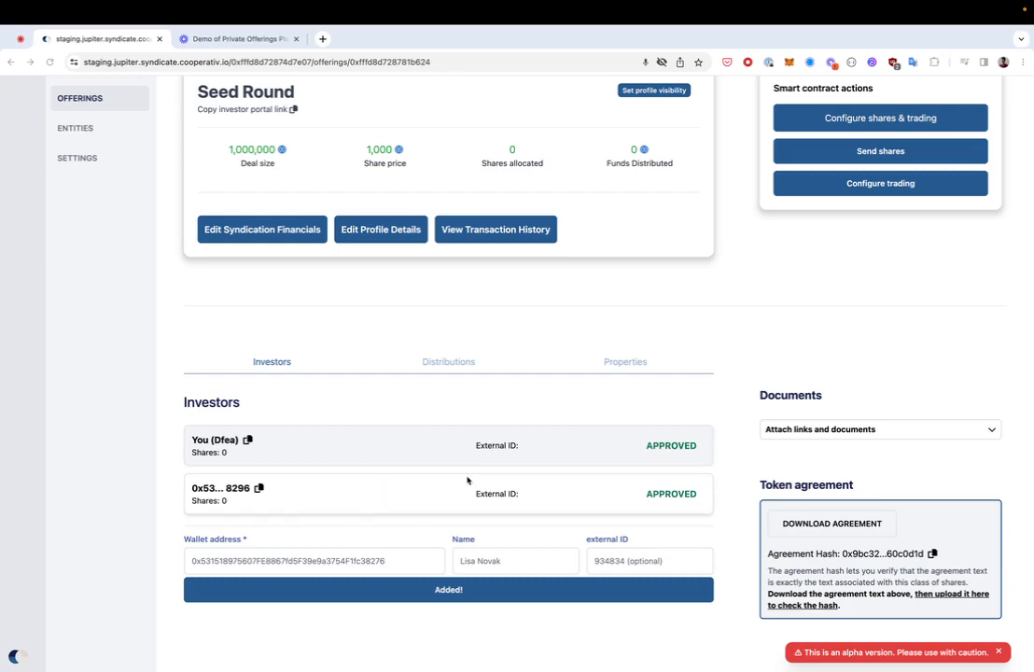
Step: Copy the second investor's wallet address, submit it for approval, and confirm in MetaMask
key(ctrl+Right)
key(ctrl+Right)
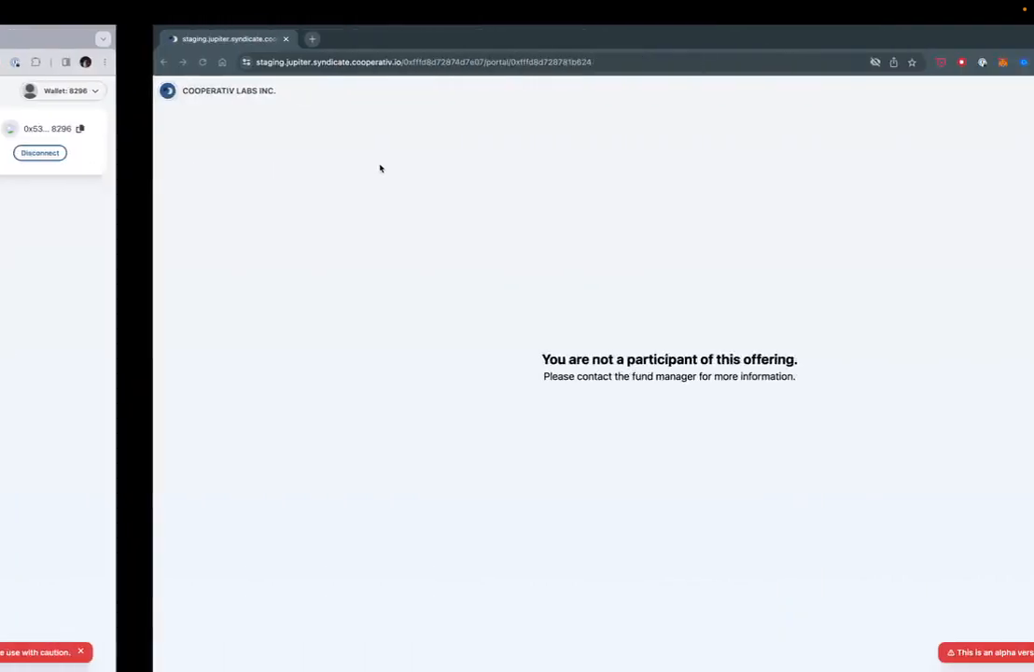
click(1011, 93)
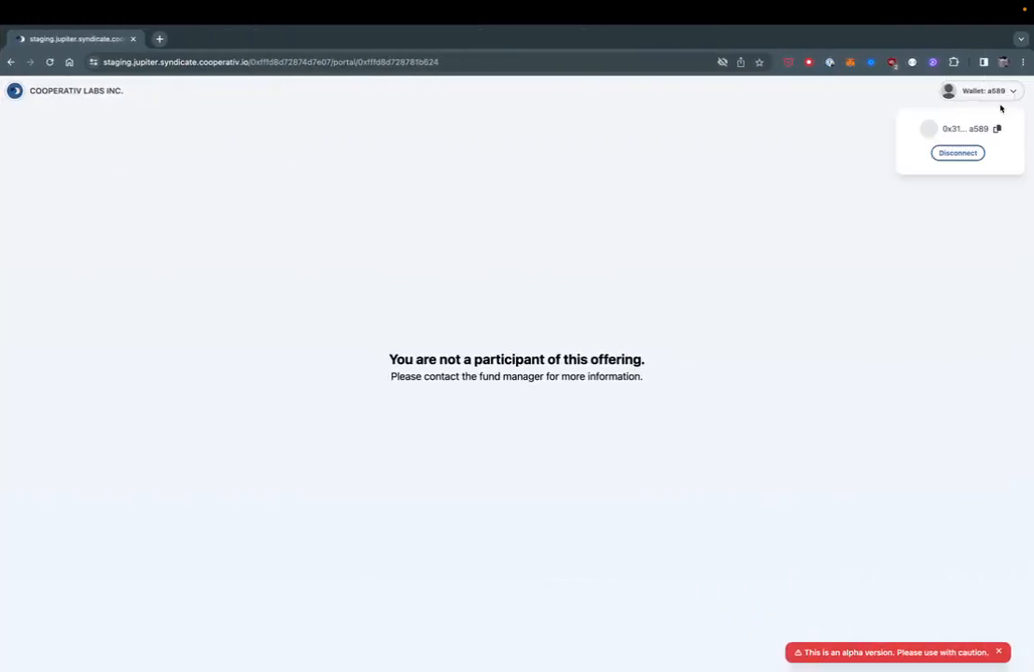
key(ctrl+Right)
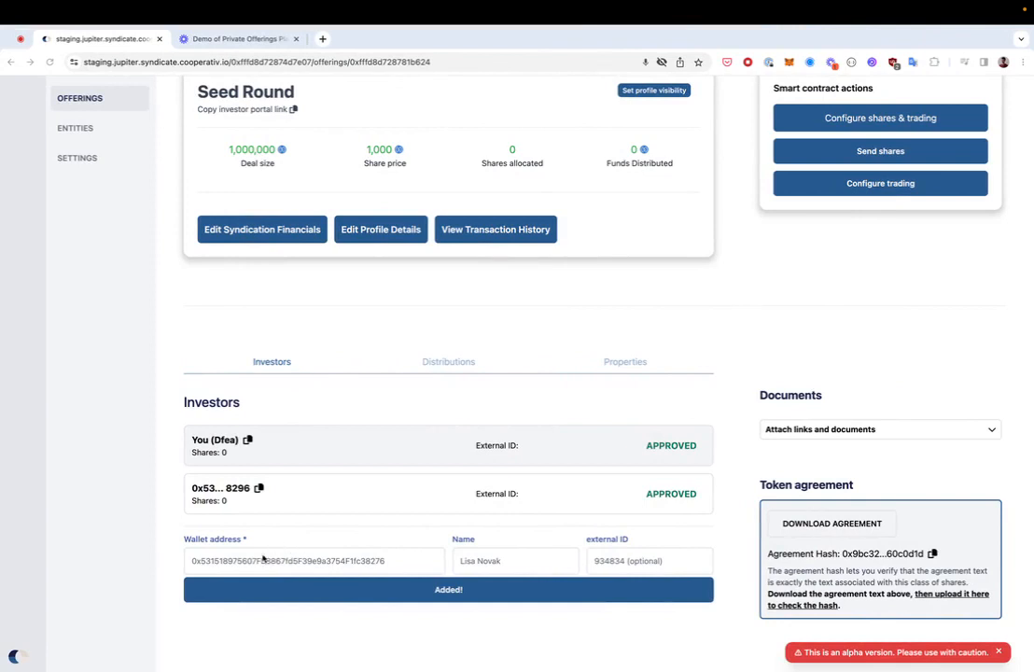
click(263, 560)
text(0x3119de19323D2F173F3E104271679EB7322Aa589)
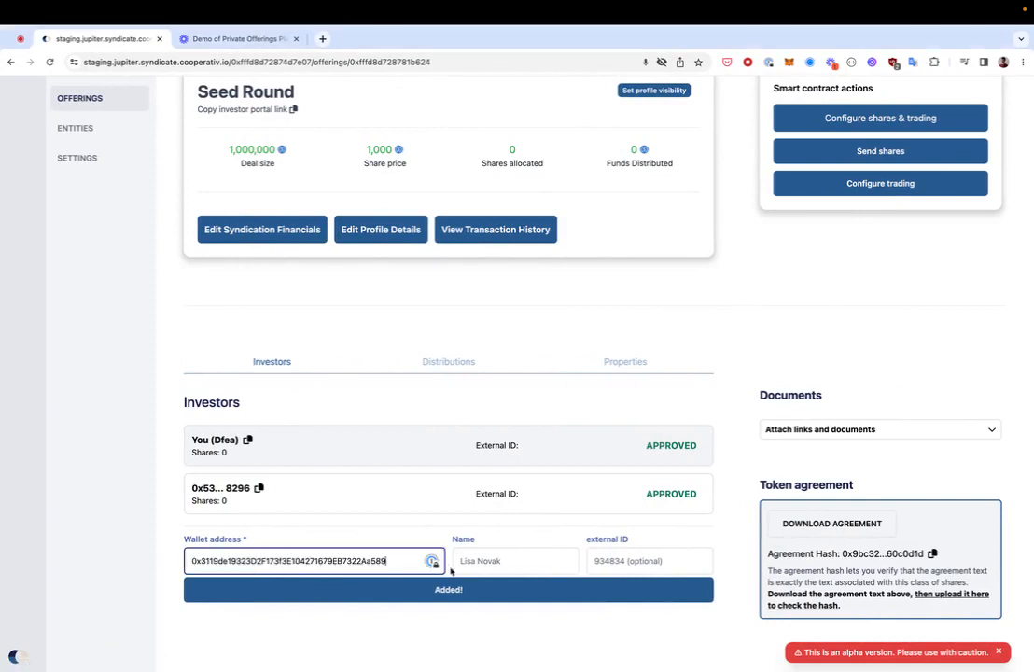
click(457, 596)
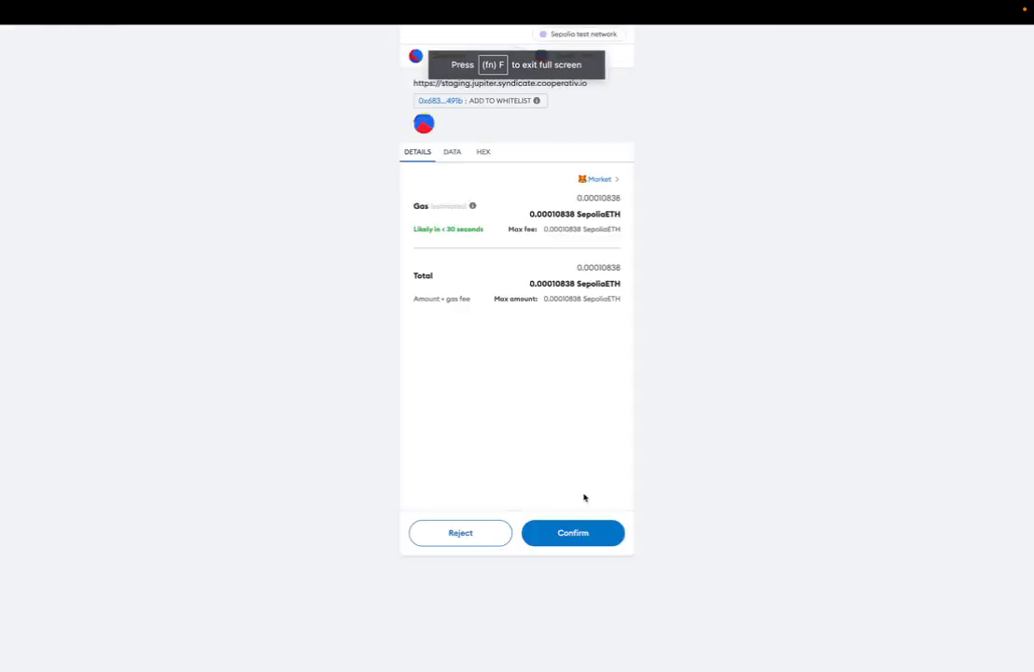
click(580, 533)
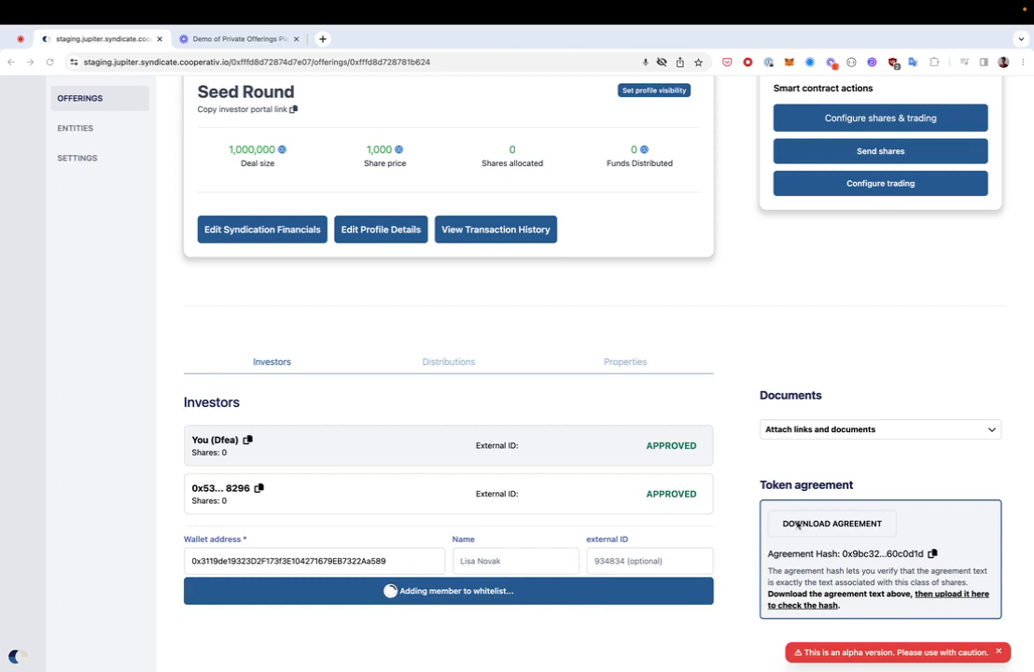
Step: Wait for the whitelist transaction to confirm, then open the second investor's detail panel
click(788, 62)
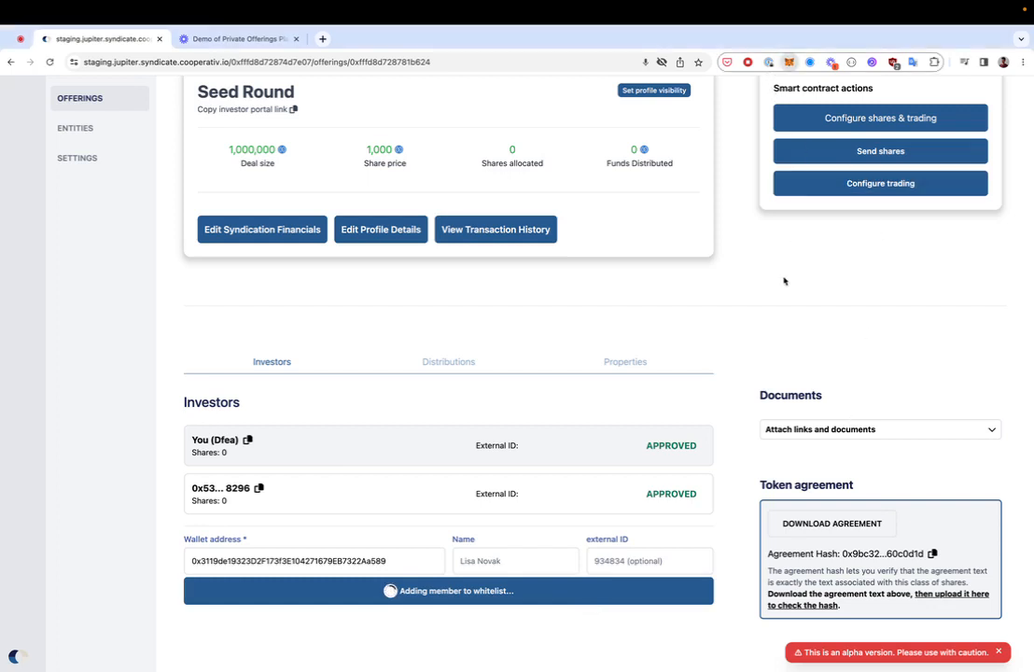
click(822, 335)
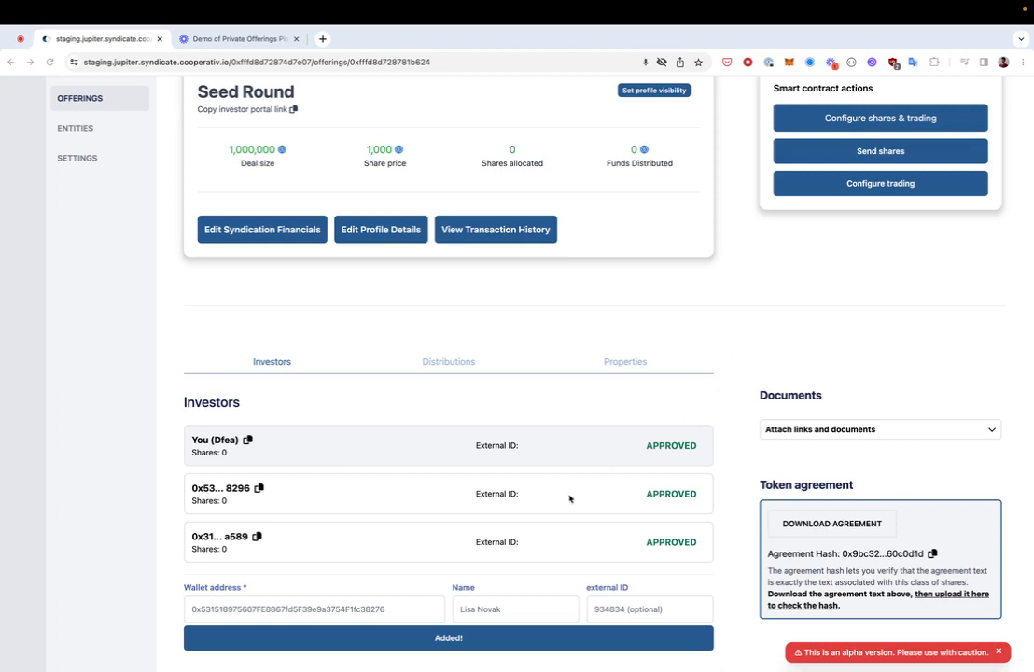
click(420, 499)
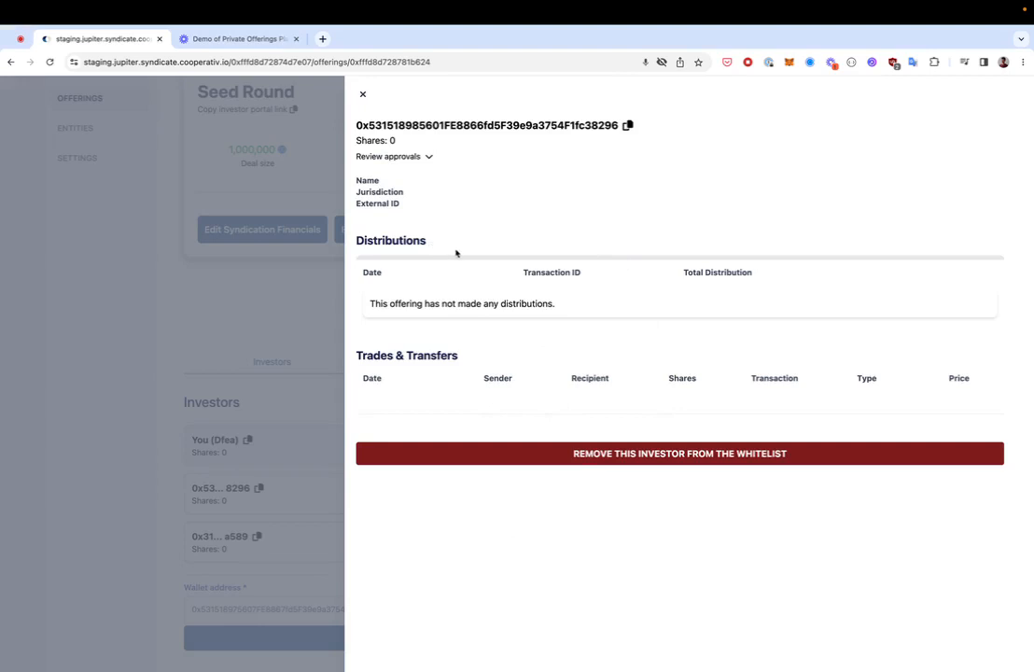
Step: Cancel edits to the investor's jurisdiction and name, then close the details panel
click(387, 192)
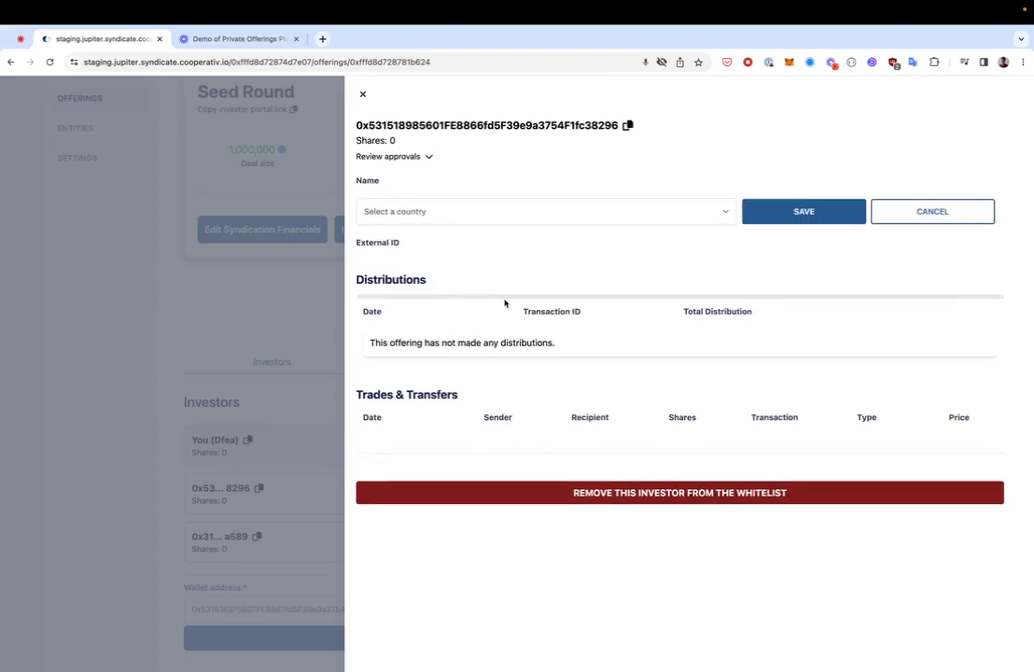
click(895, 224)
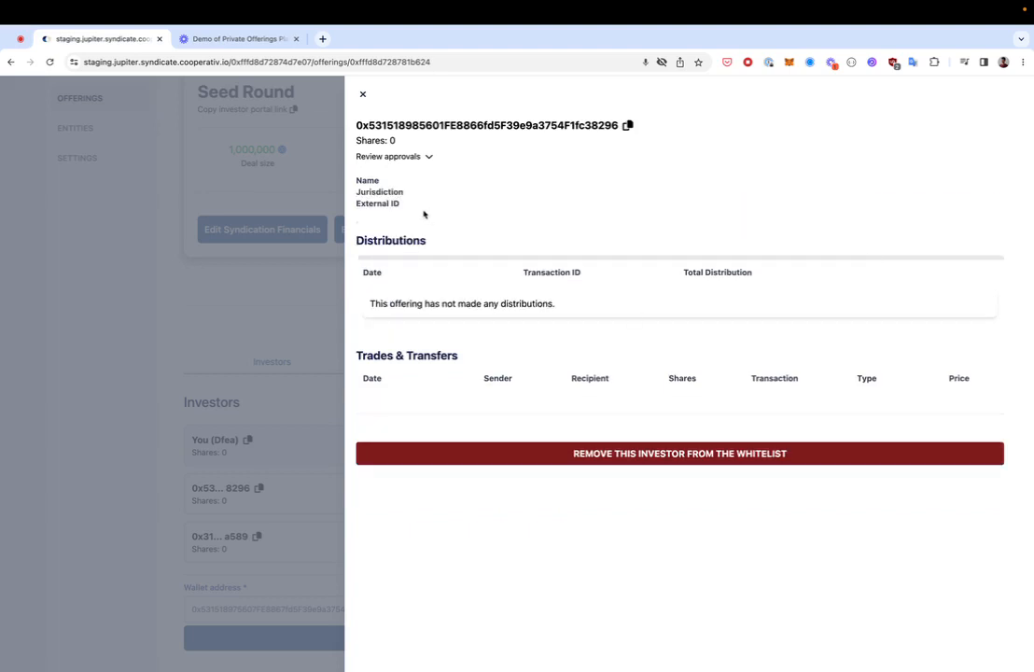
click(369, 182)
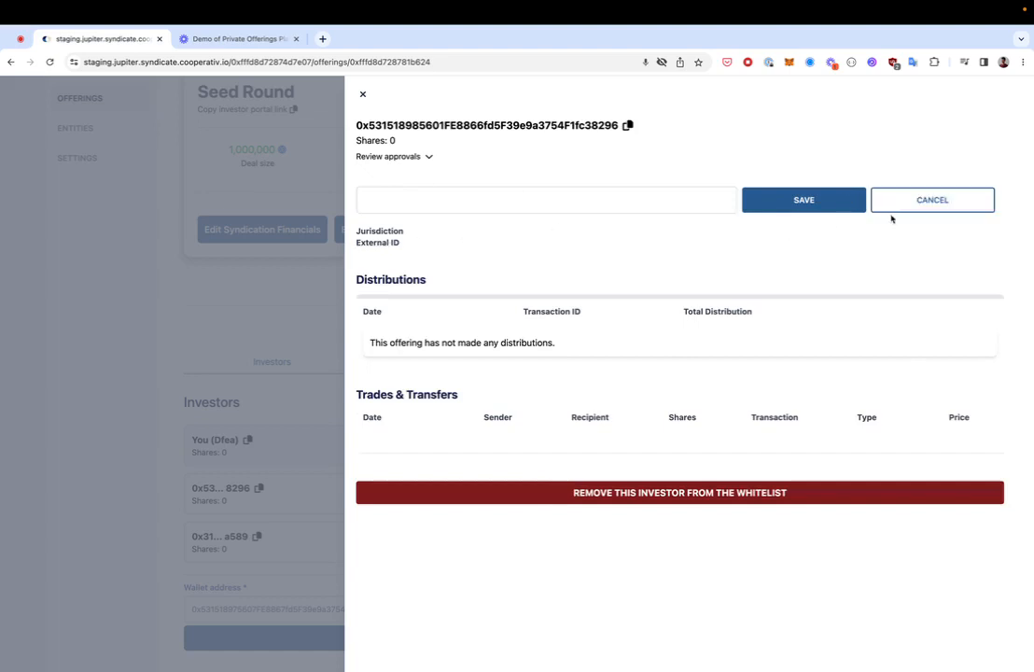
click(928, 203)
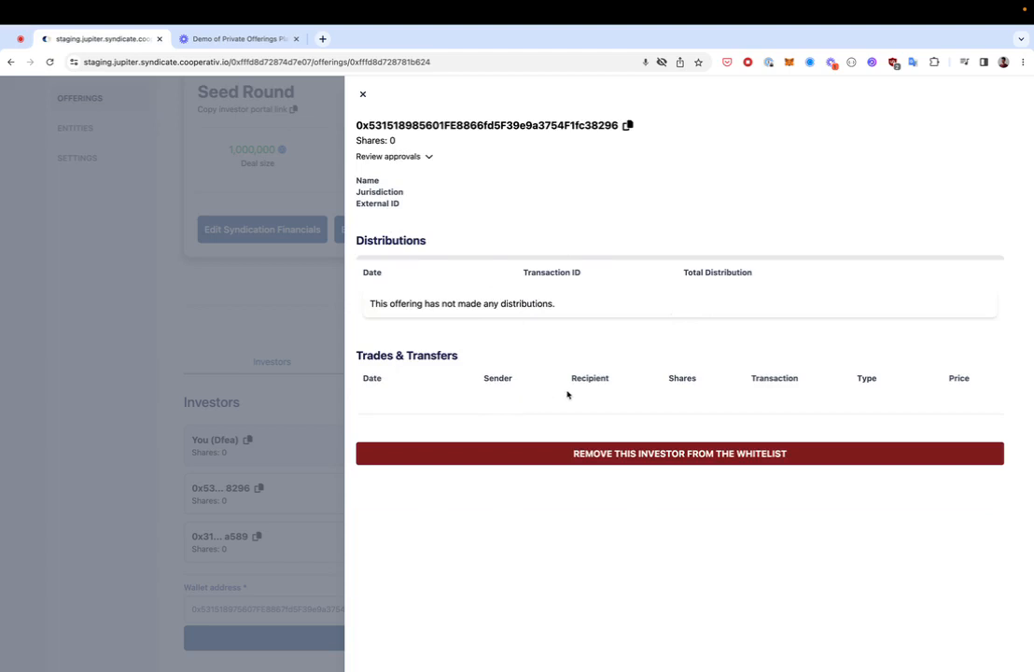
click(363, 97)
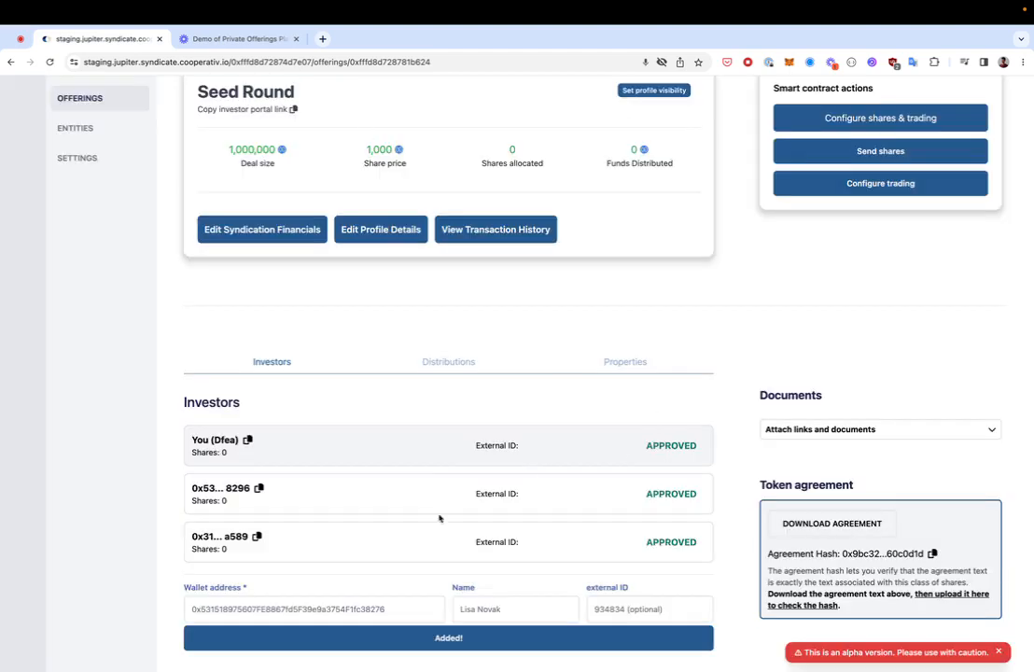
scroll(928, 333, up, 2)
Step: Fill the send-shares form: new investor's wallet as recipient, Class A, price 1000, USDC* currency
click(880, 225)
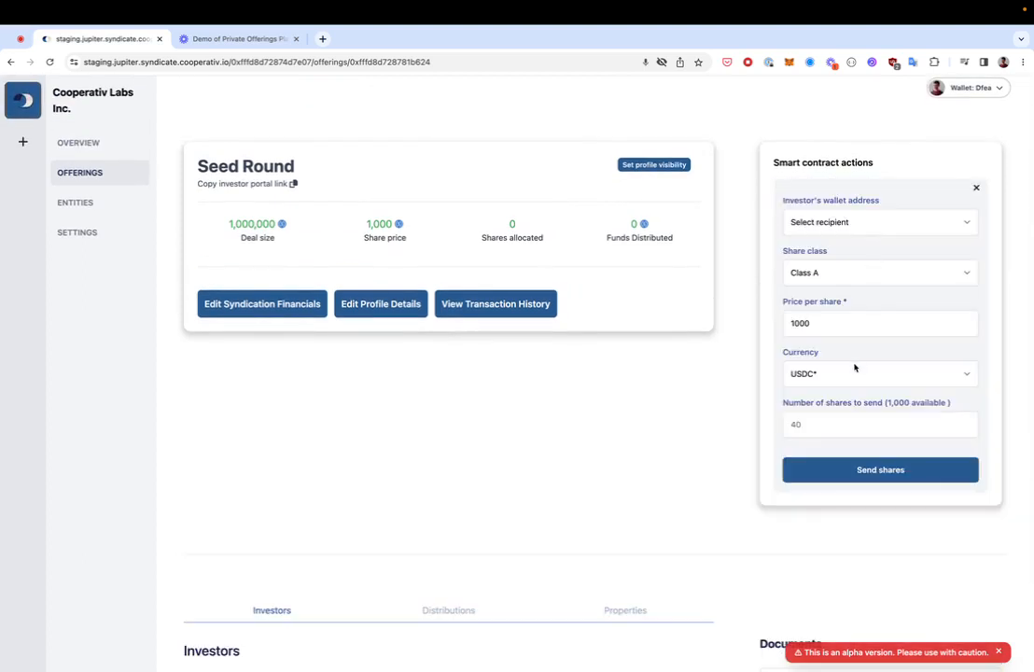
click(851, 224)
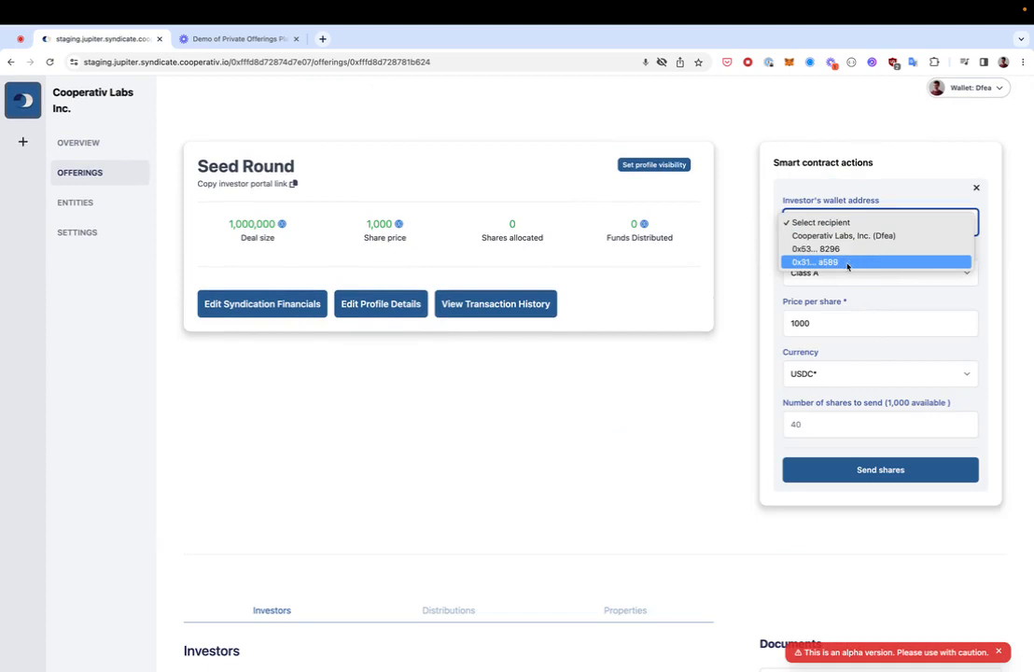
click(847, 263)
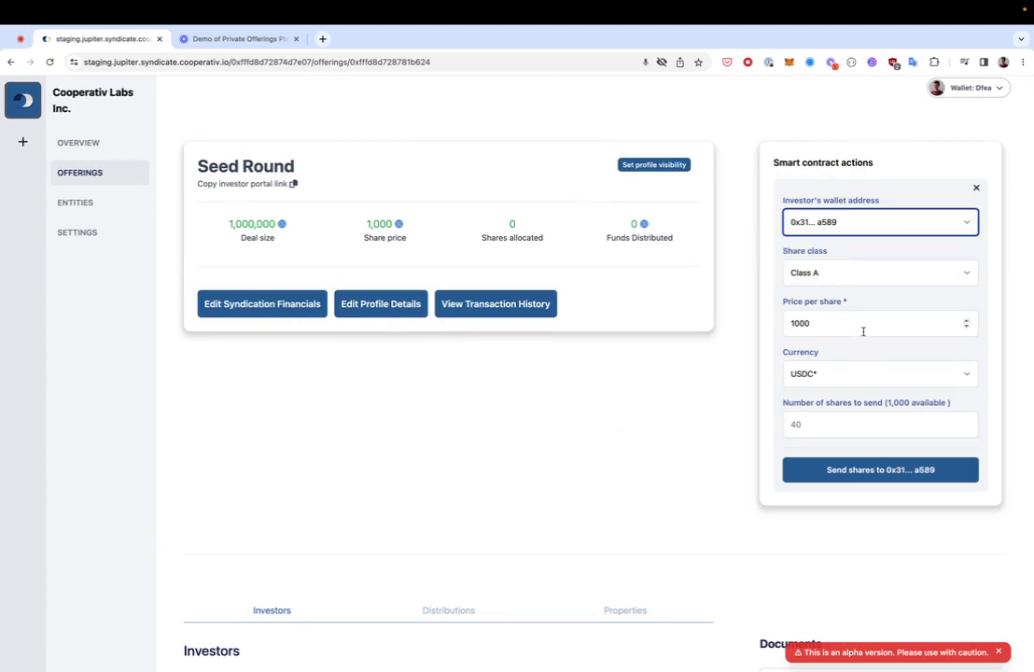
click(857, 326)
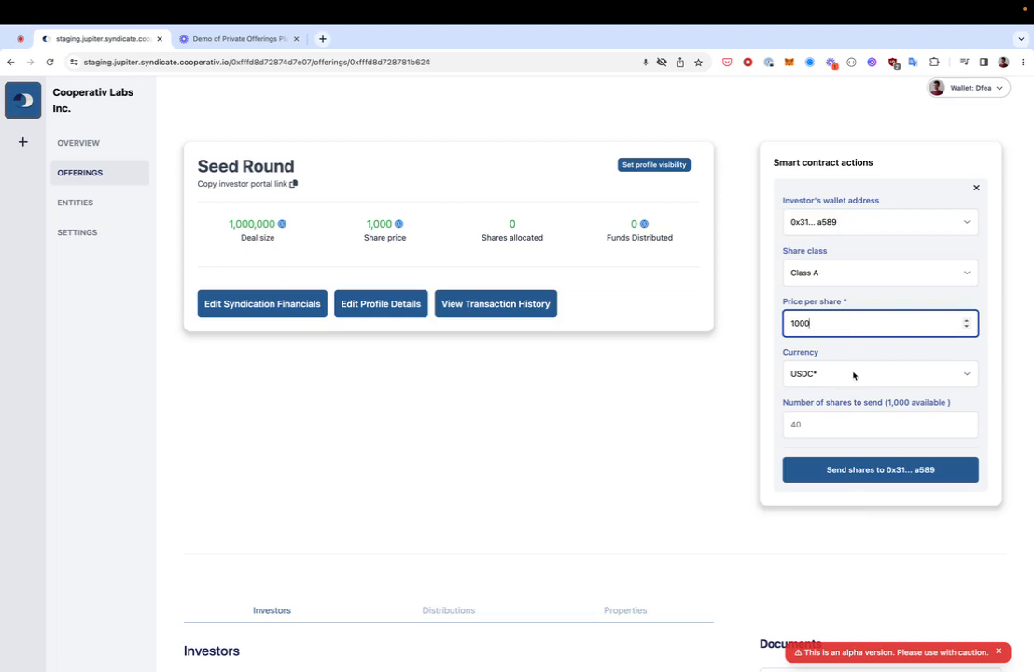
scroll(878, 355, down, 2)
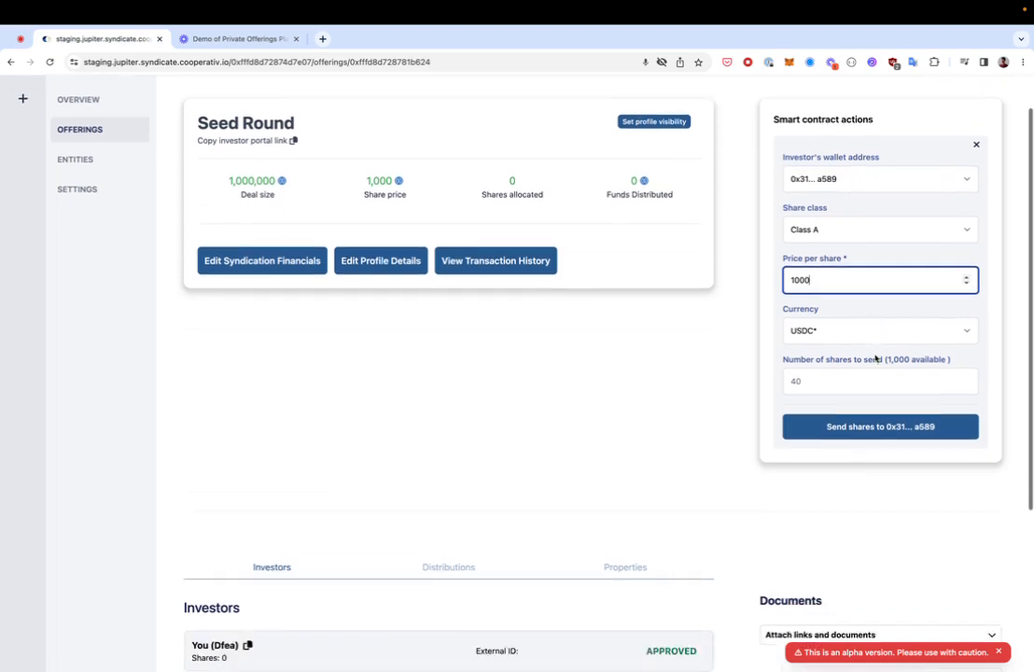
scroll(870, 354, down, 1)
scroll(859, 341, up, 3)
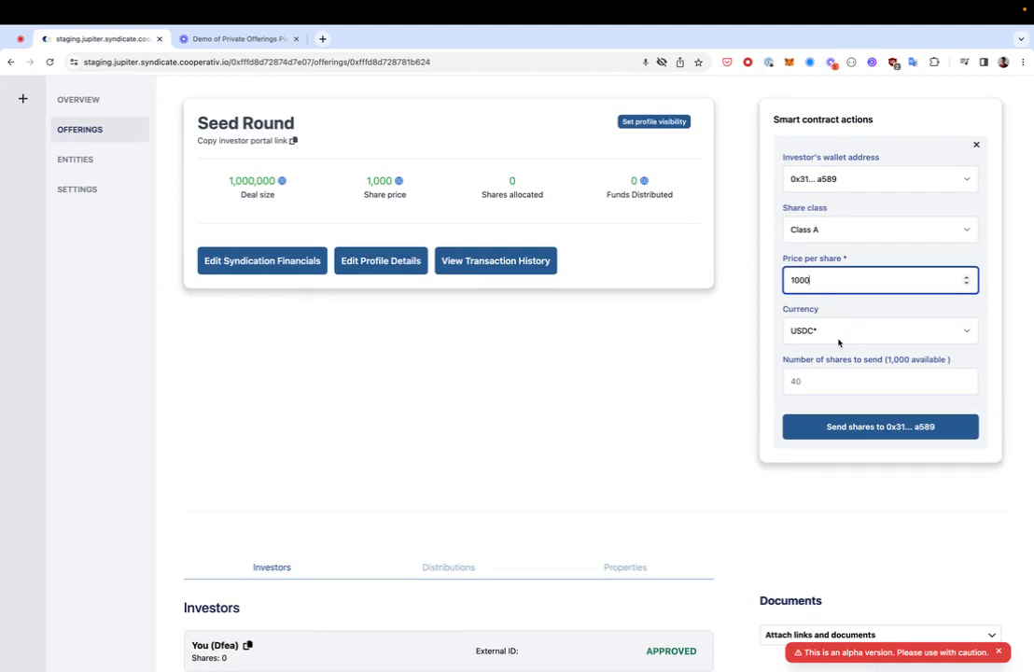
click(837, 335)
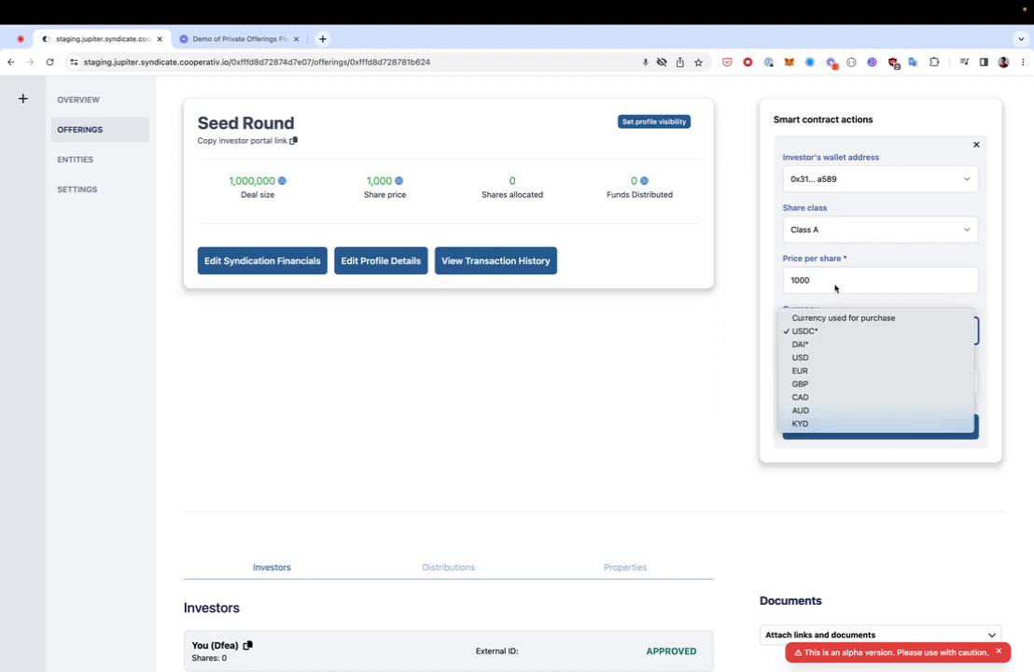
click(835, 288)
click(835, 287)
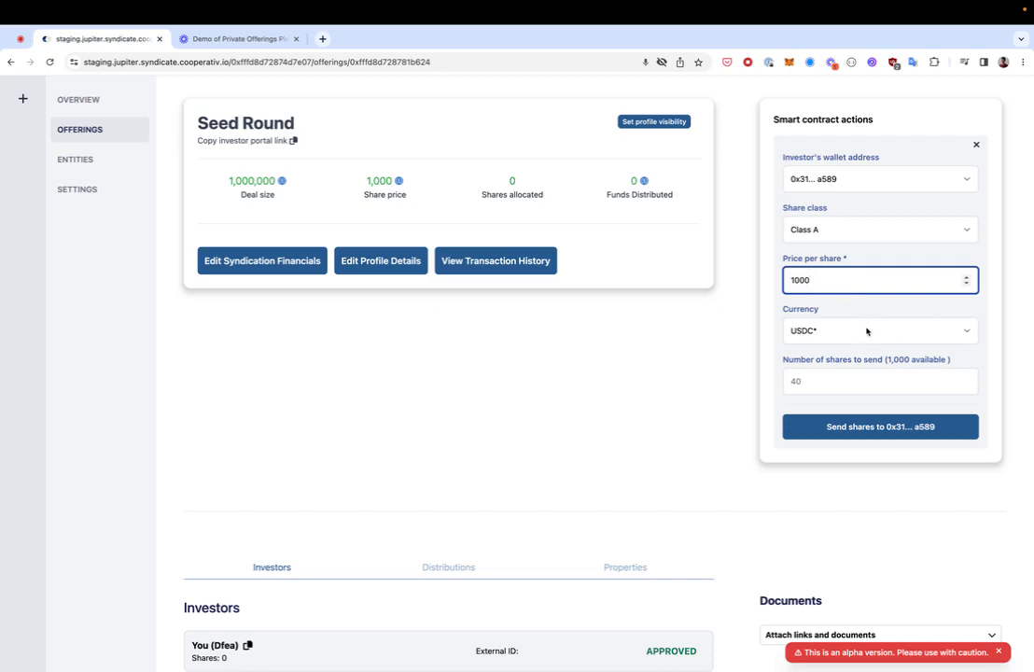
click(834, 383)
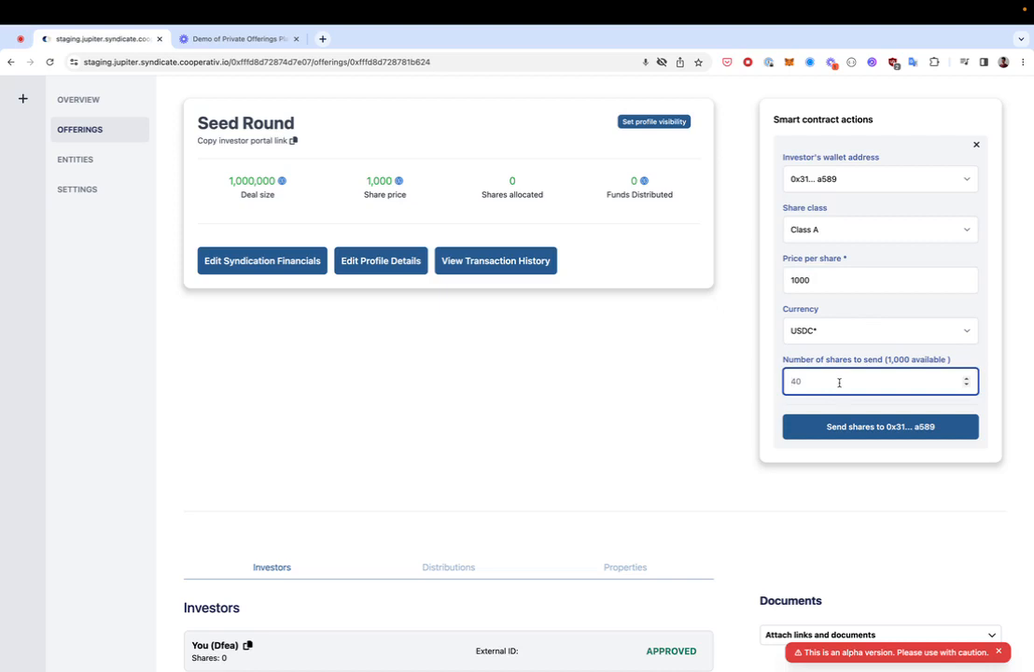
Step: Send 40 shares and approve the transaction in MetaMask until the transfer completes
text(40)
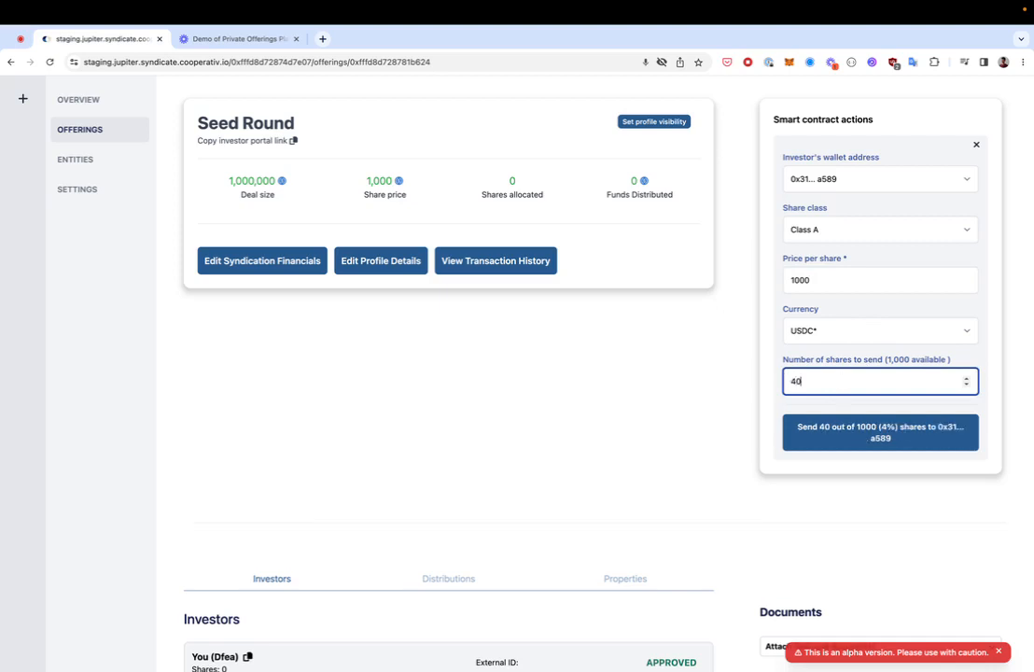
click(896, 429)
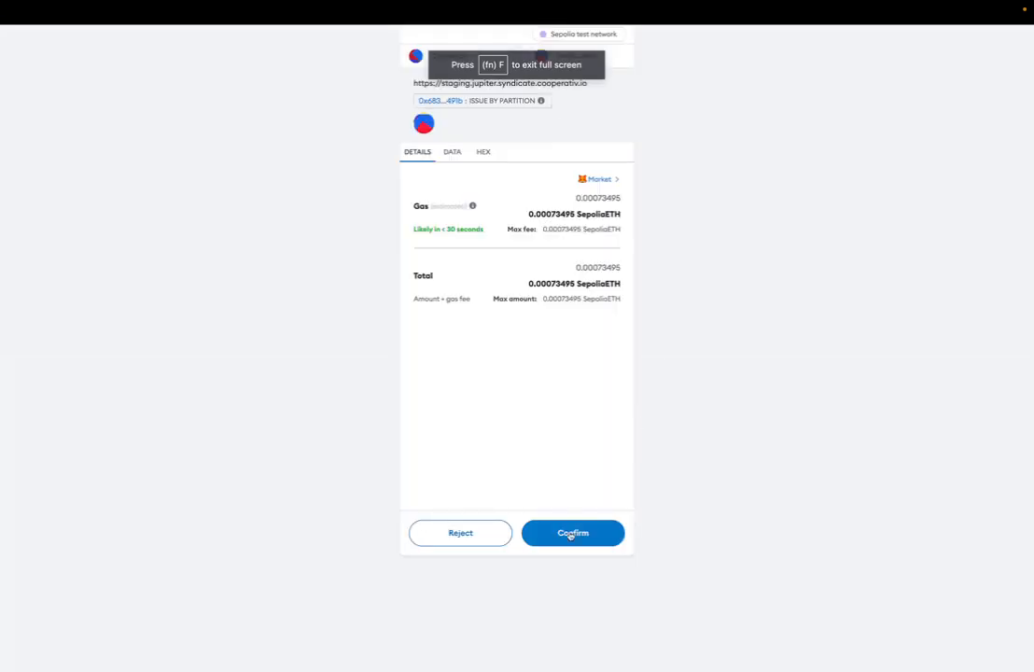
click(571, 534)
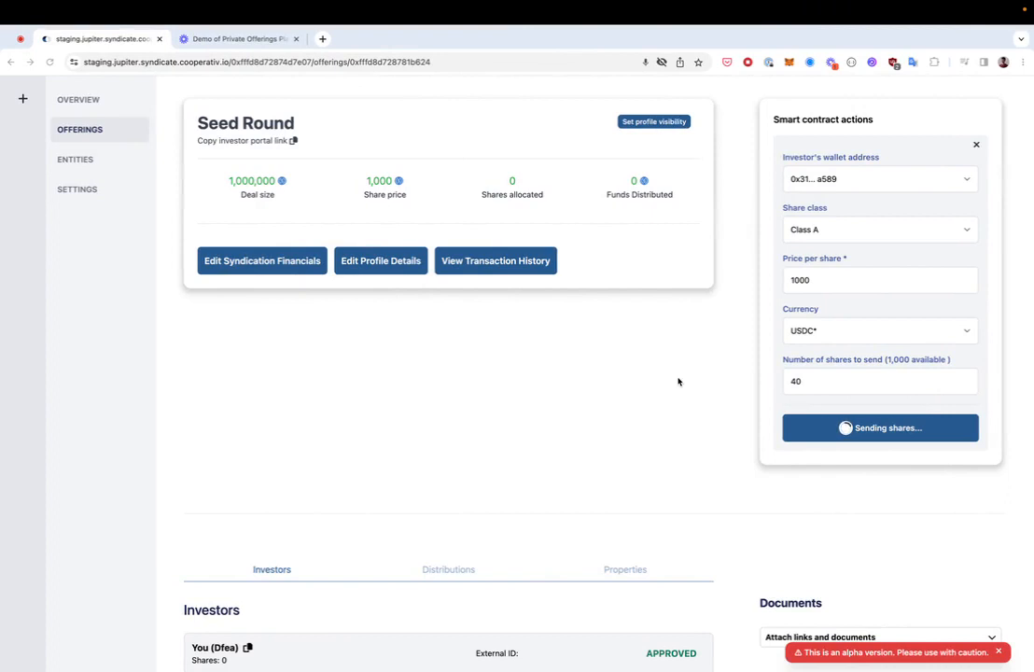
click(789, 63)
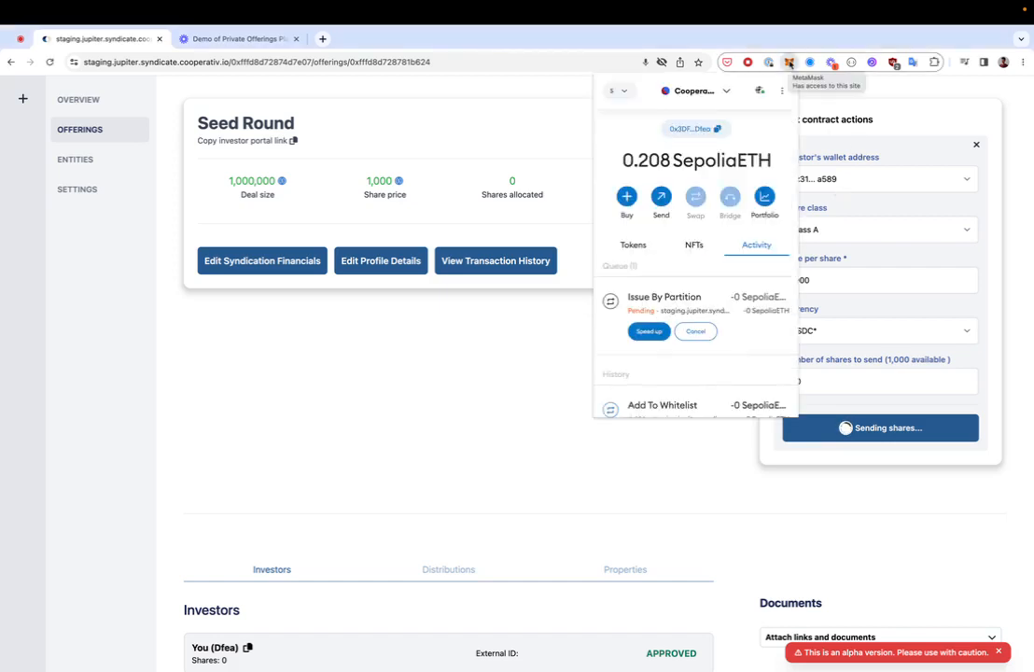
click(507, 461)
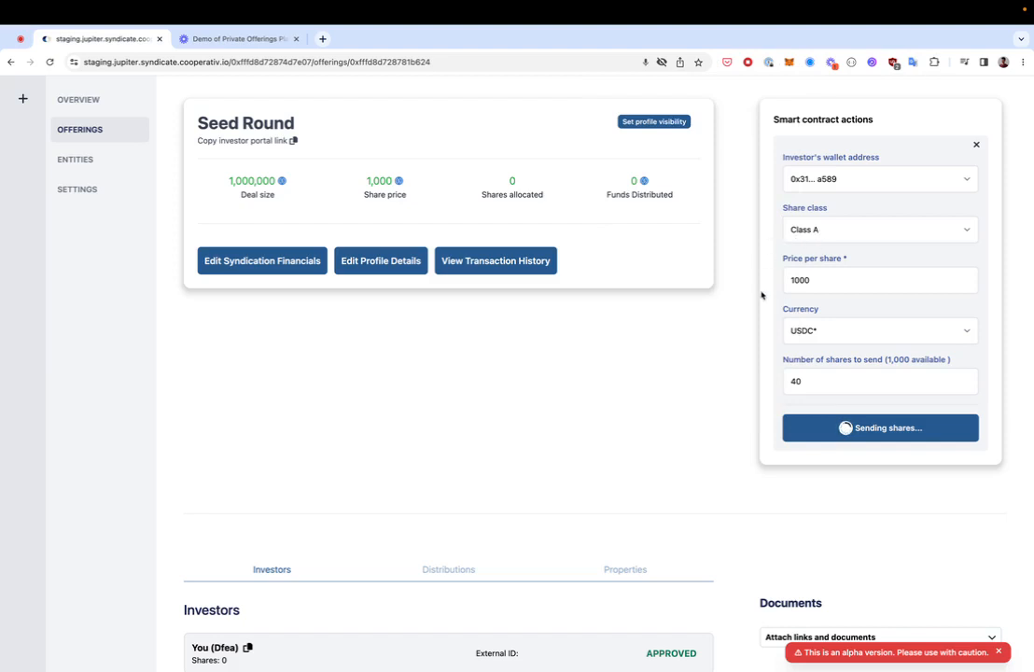
click(789, 65)
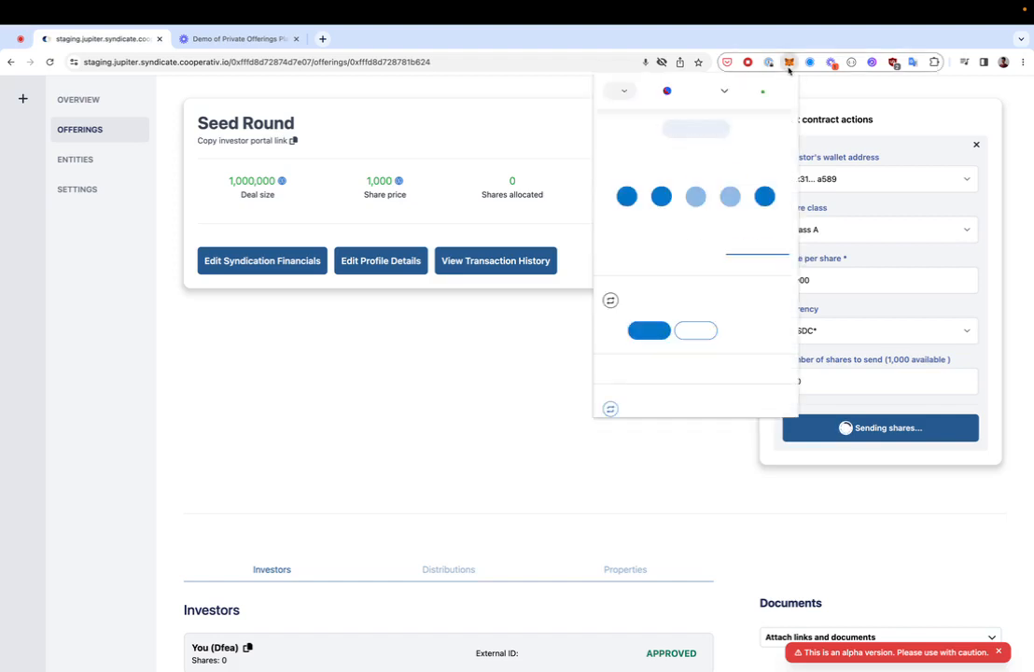
click(532, 400)
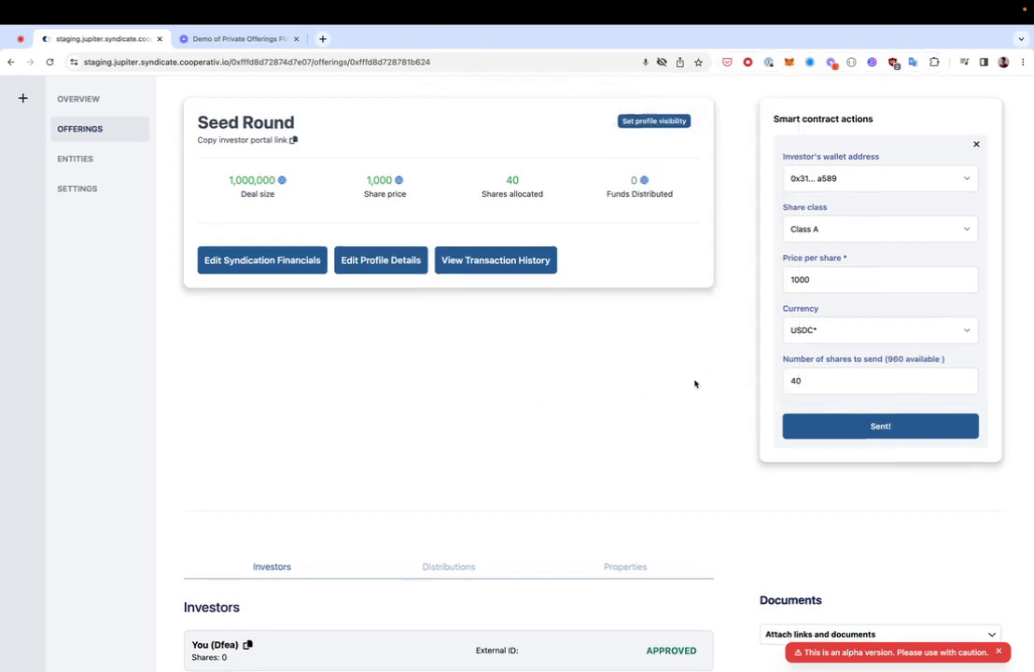
Step: Reload the recipient's investor portal to confirm My shares shows 40
scroll(694, 383, down, 3)
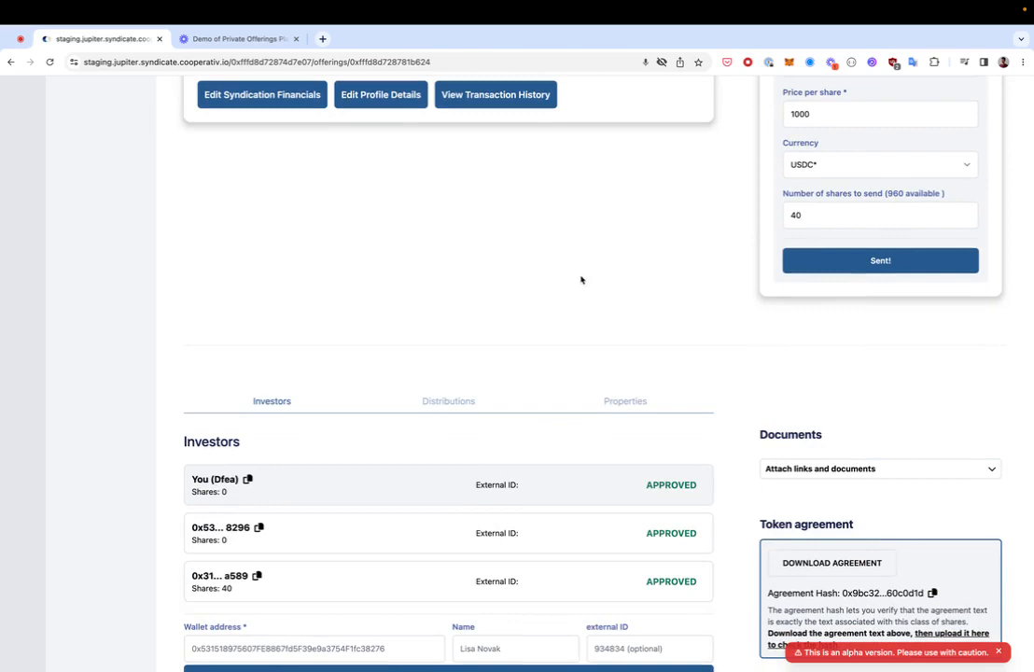
key(ctrl+Right)
key(ctrl+Right)
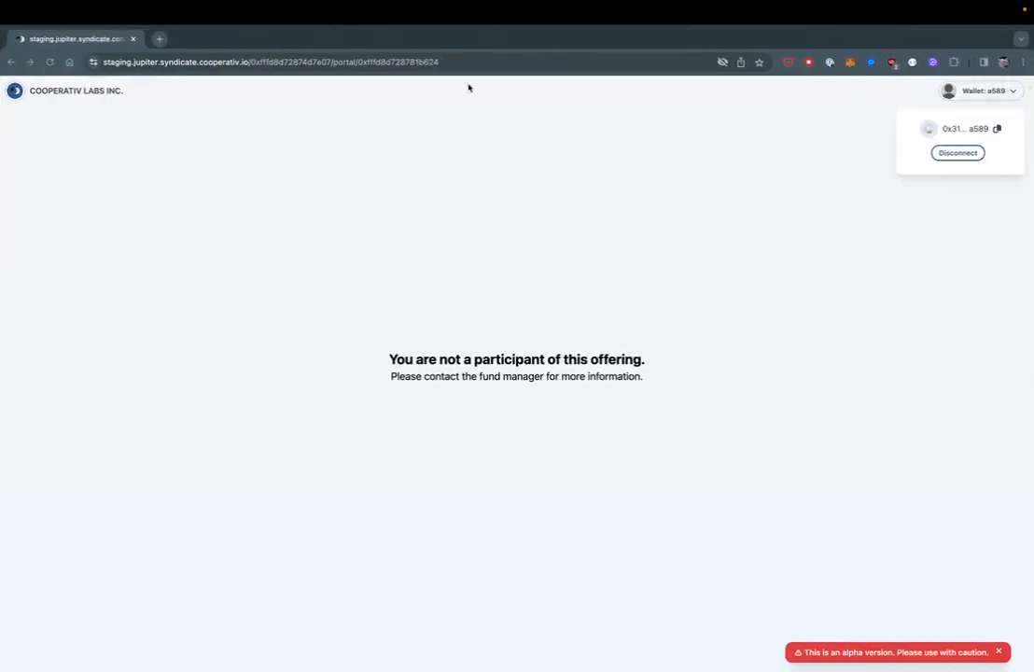
click(469, 67)
key(Return)
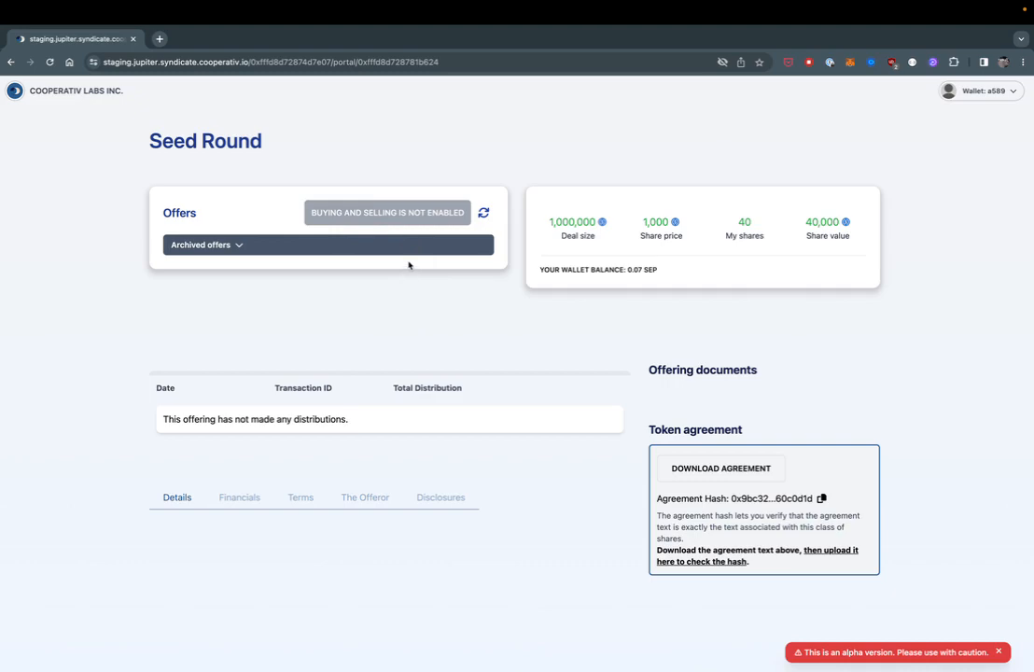
Step: Return to the admin offering page and check the Investors list shows 40 shares held
key(ctrl+Left)
key(ctrl+Left)
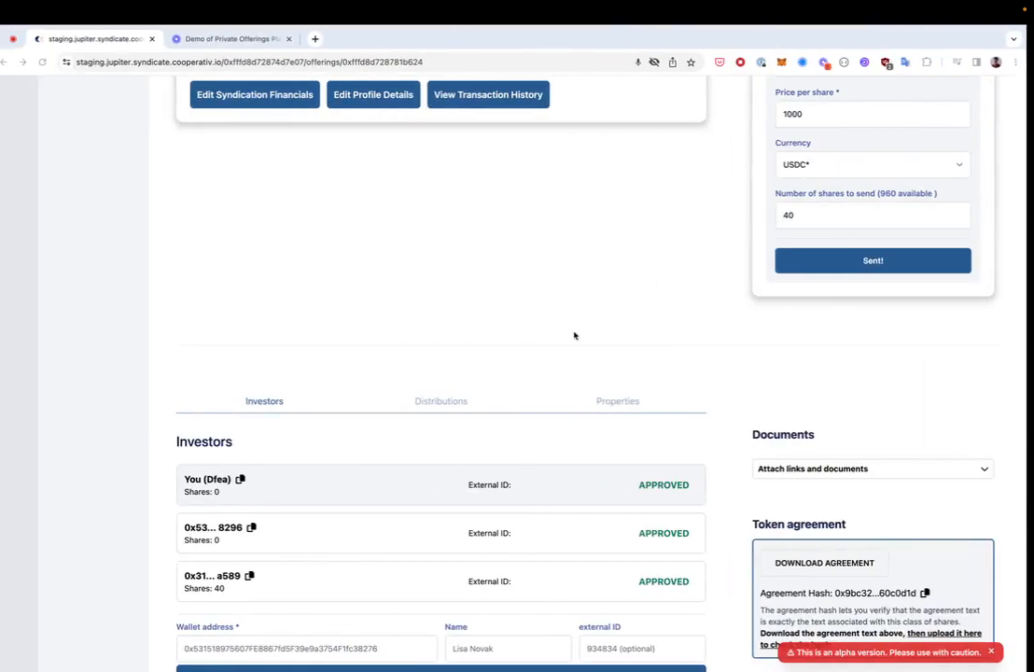
scroll(586, 299, up, 3)
scroll(586, 298, down, 3)
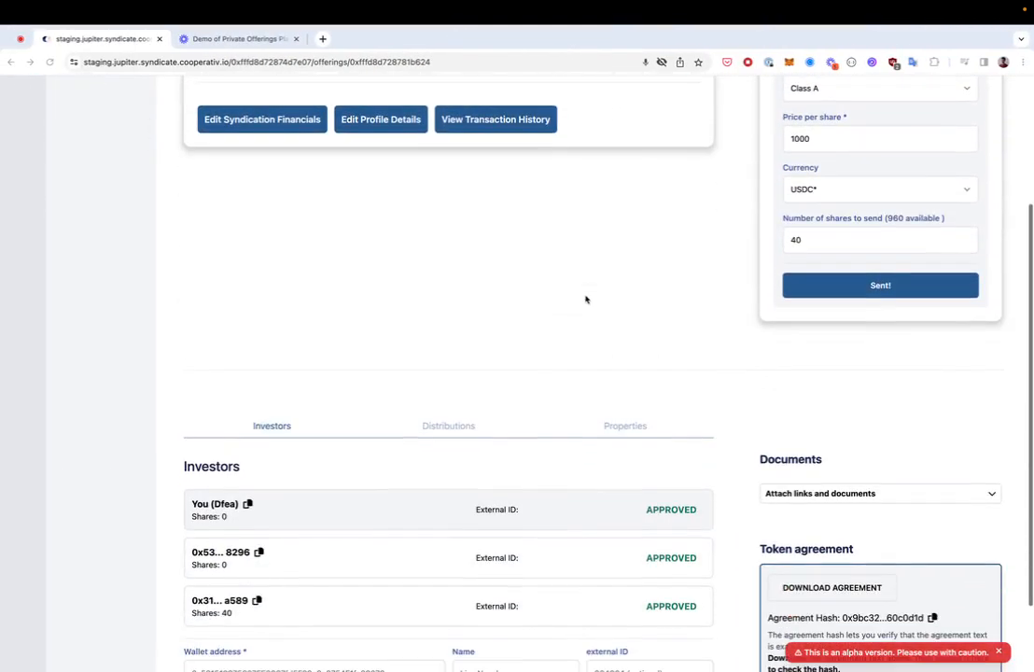
scroll(605, 307, down, 2)
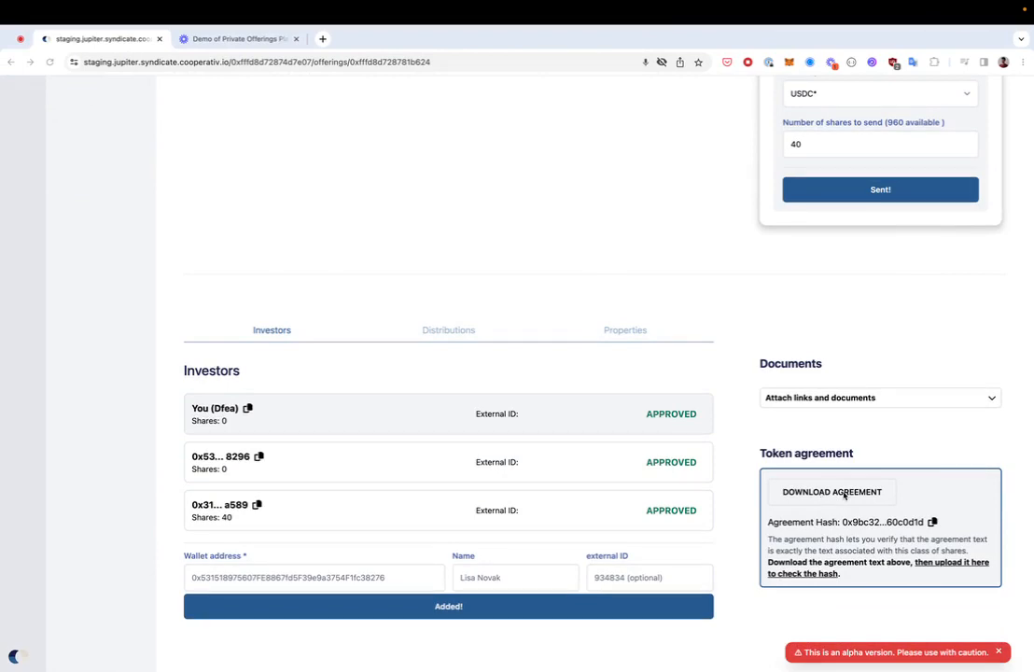
key(ctrl+Right)
key(ctrl+Right)
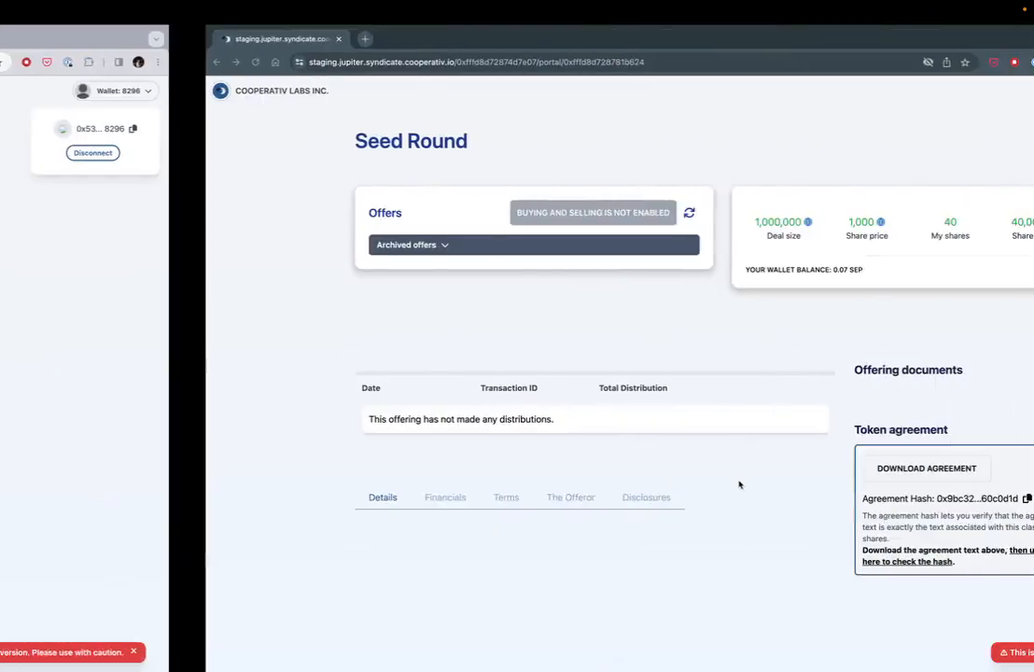
key(ctrl+Left)
key(ctrl+Left)
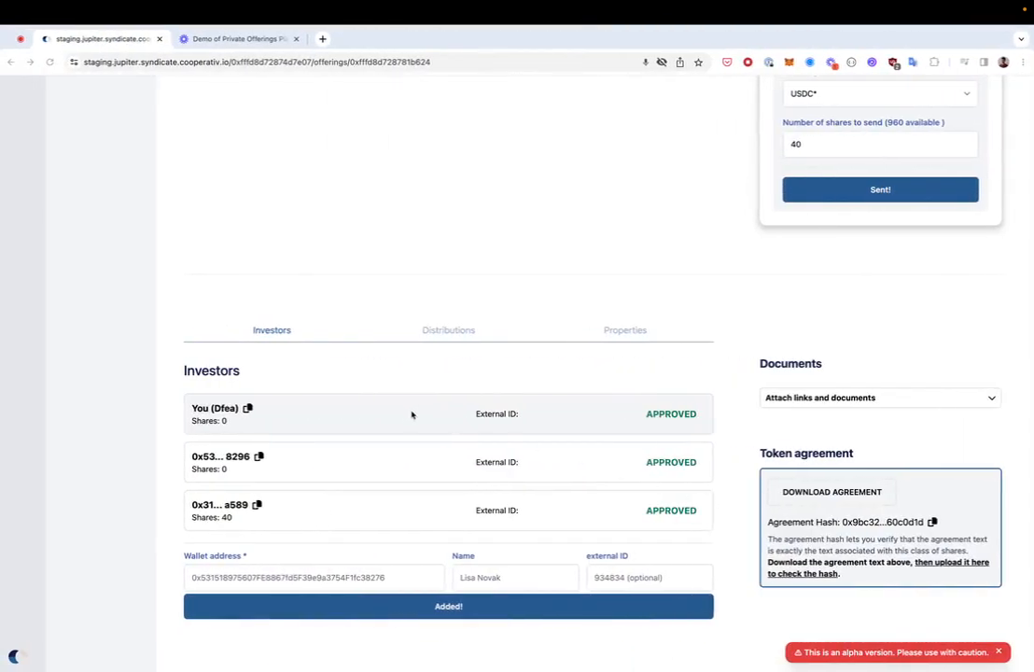
Step: Open the 40-share holder's details and enter 40 shares in the Force transfer or clawback form
click(370, 465)
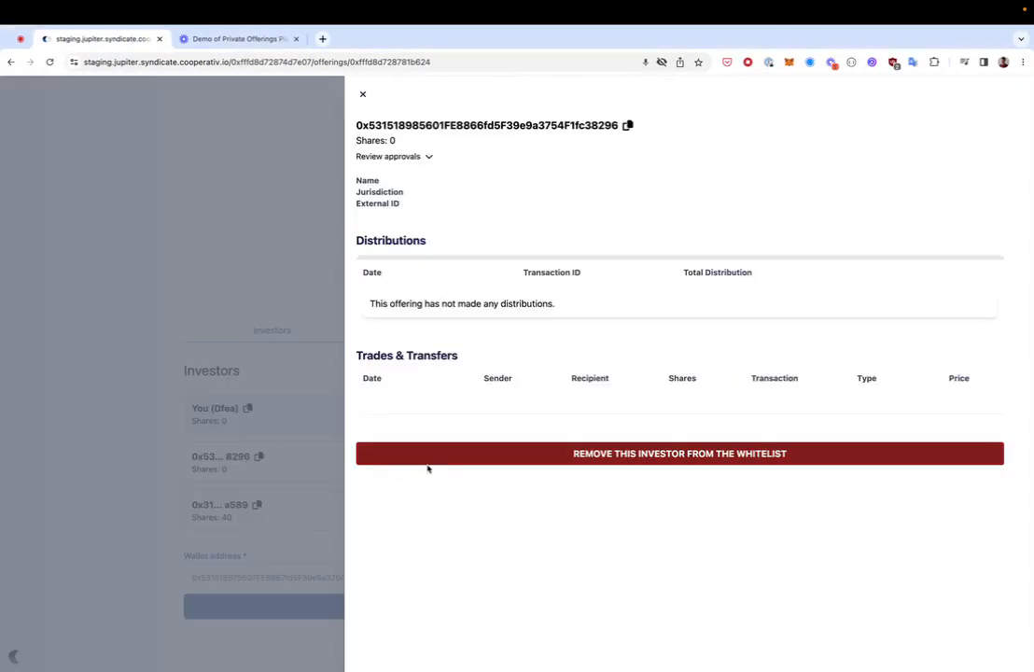
click(362, 94)
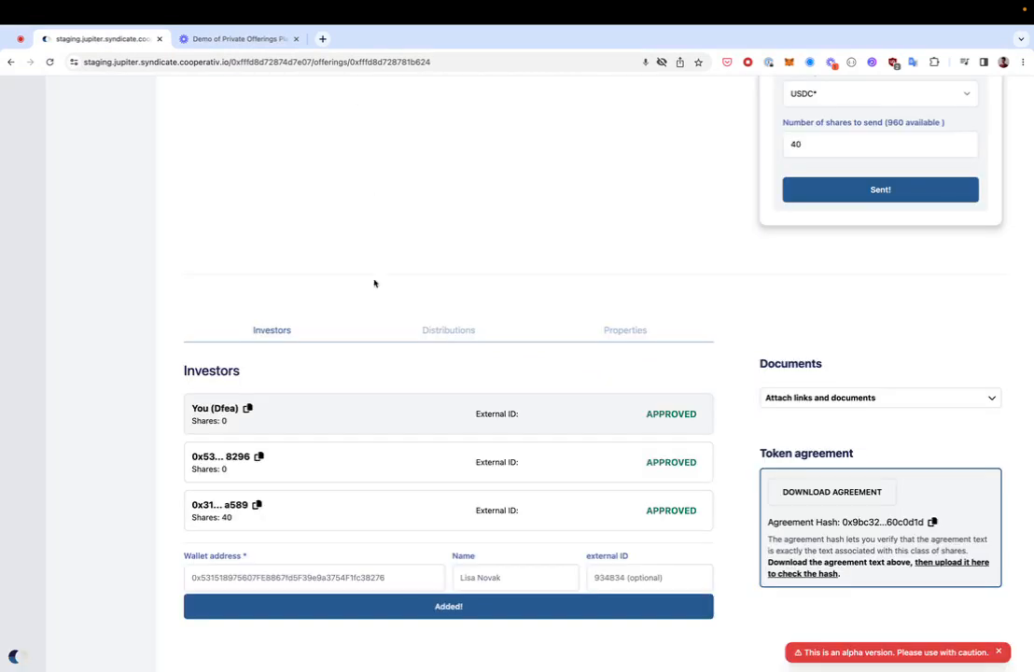
click(370, 516)
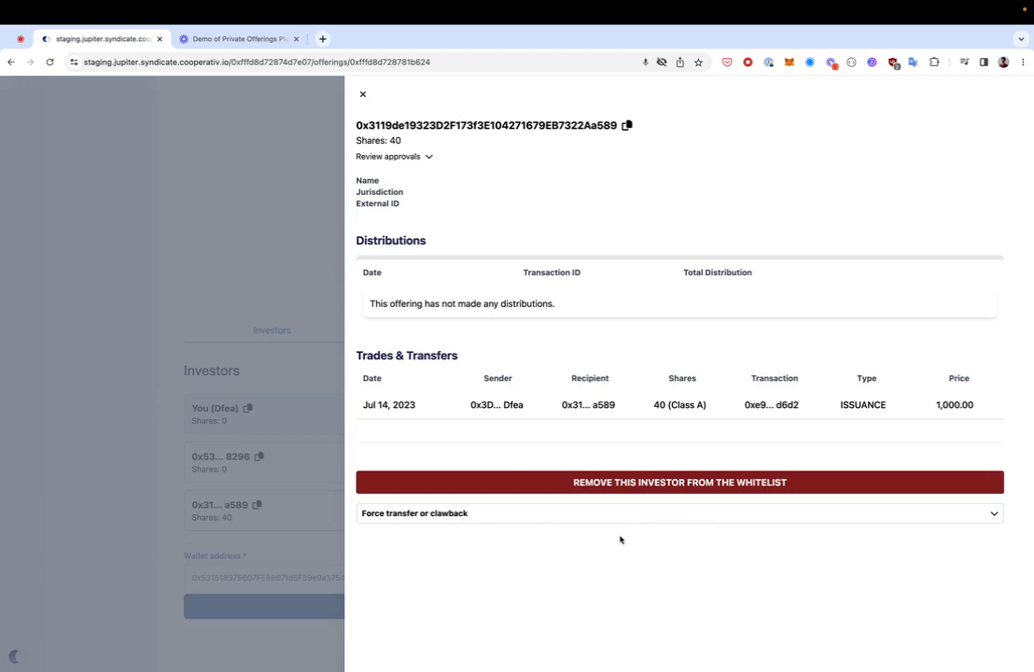
click(623, 519)
scroll(618, 545, down, 1)
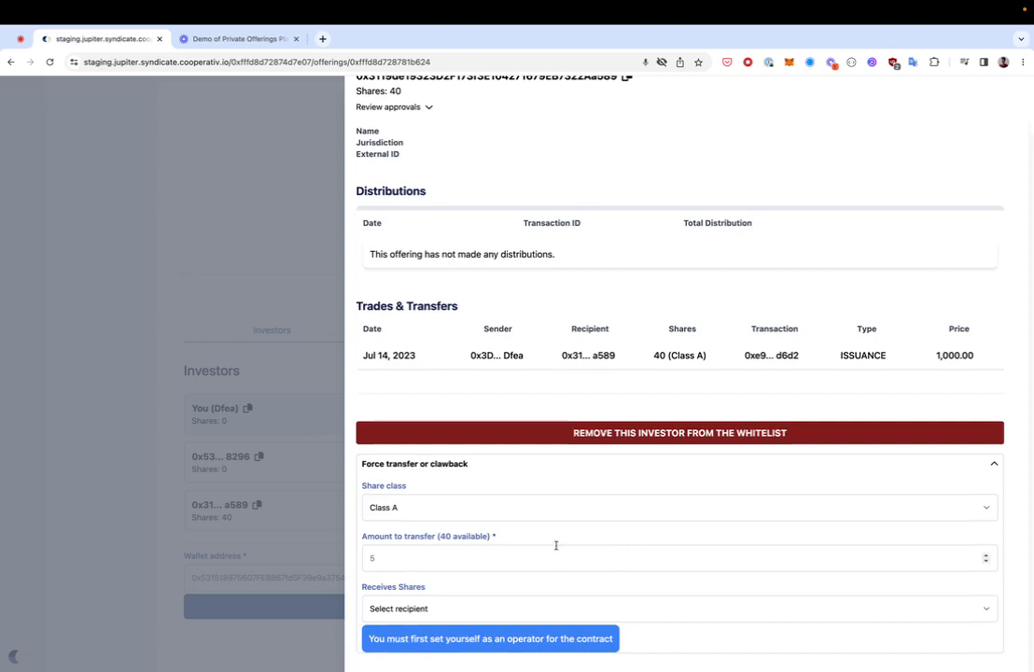
click(530, 556)
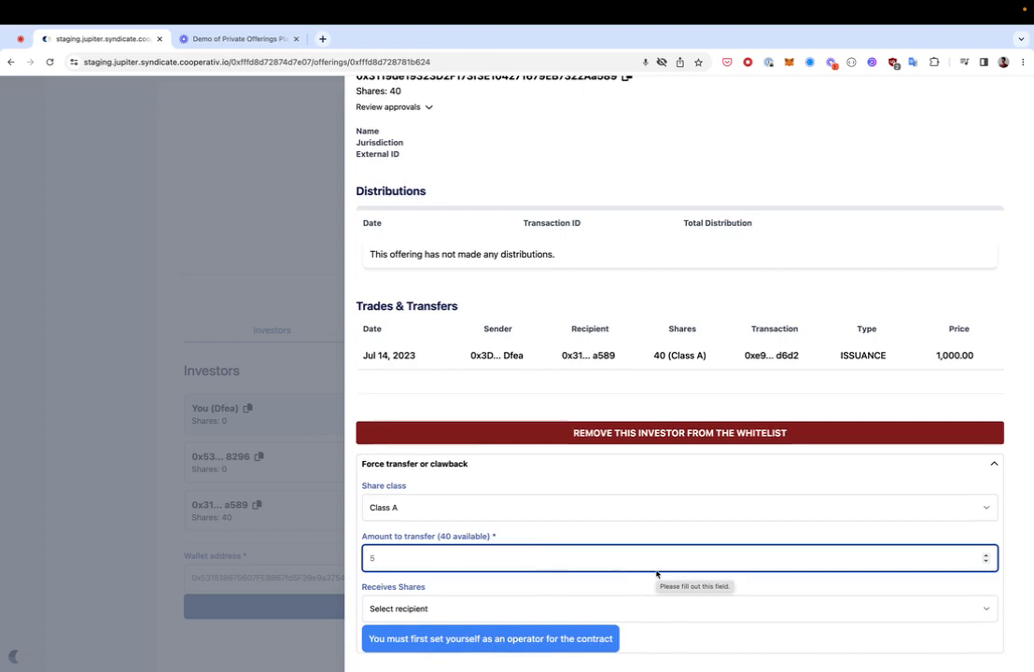
text(40)
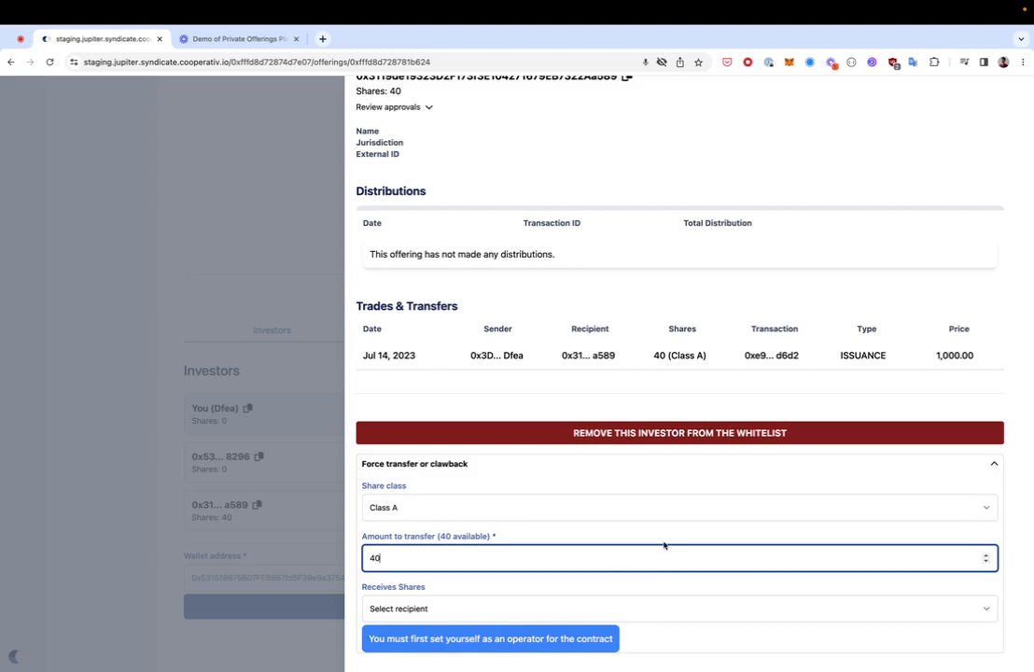
Step: Force-transfer the shares to the second approved investor, authorizing yourself as operator and confirming both wallet prompts
click(464, 607)
click(457, 634)
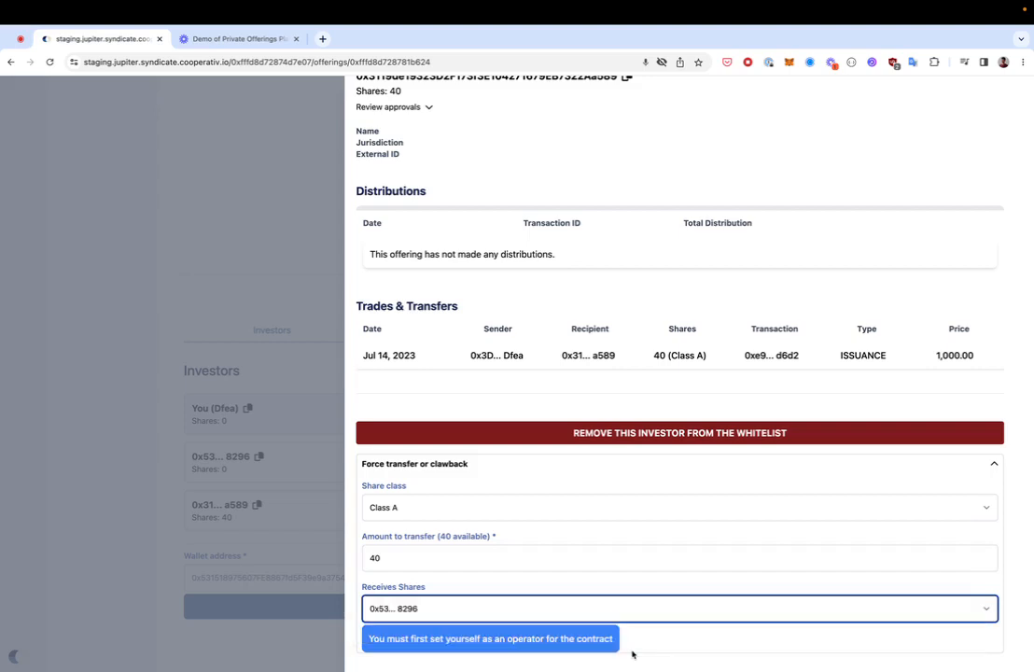
click(528, 637)
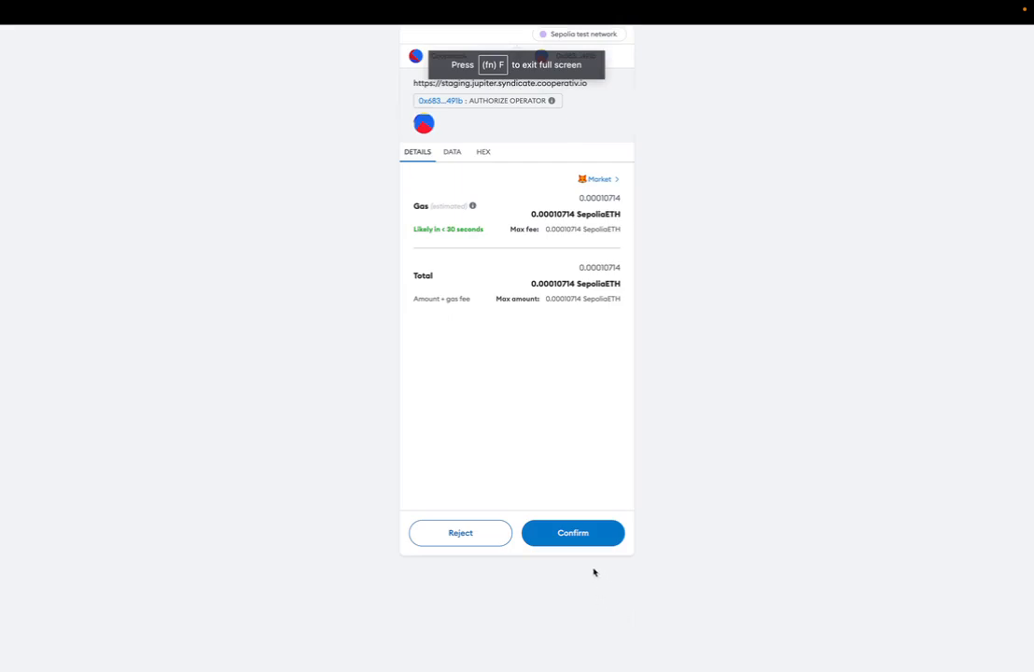
click(580, 538)
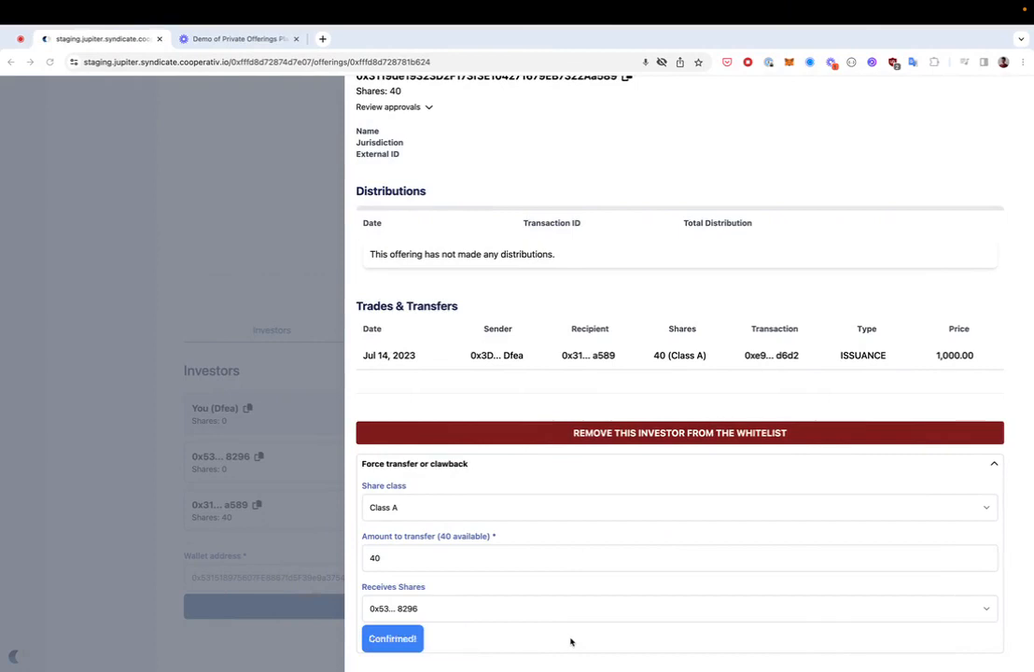
click(634, 648)
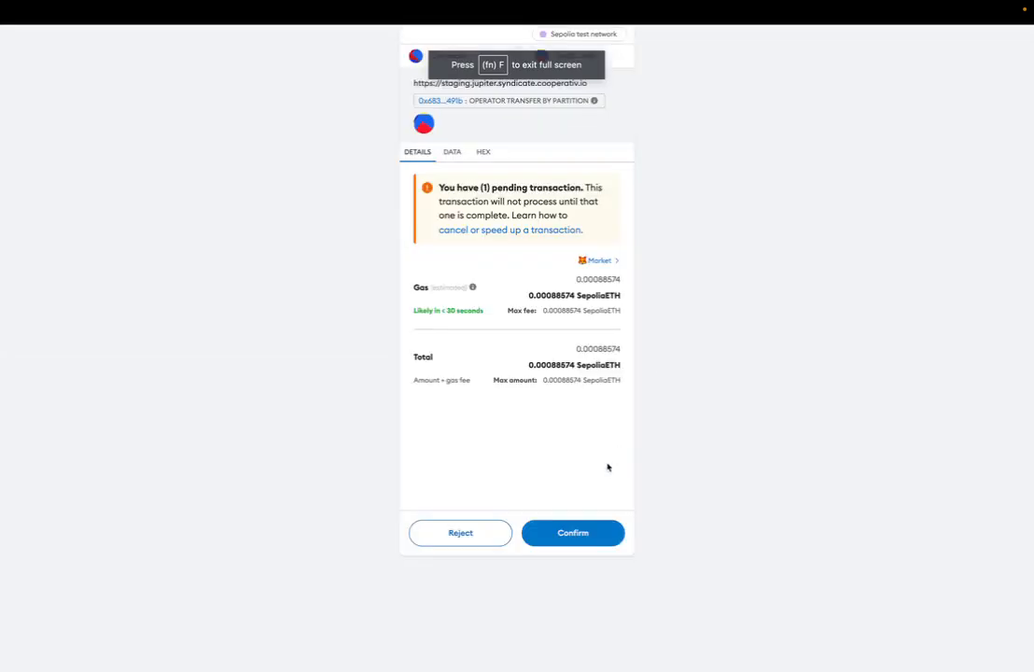
click(589, 531)
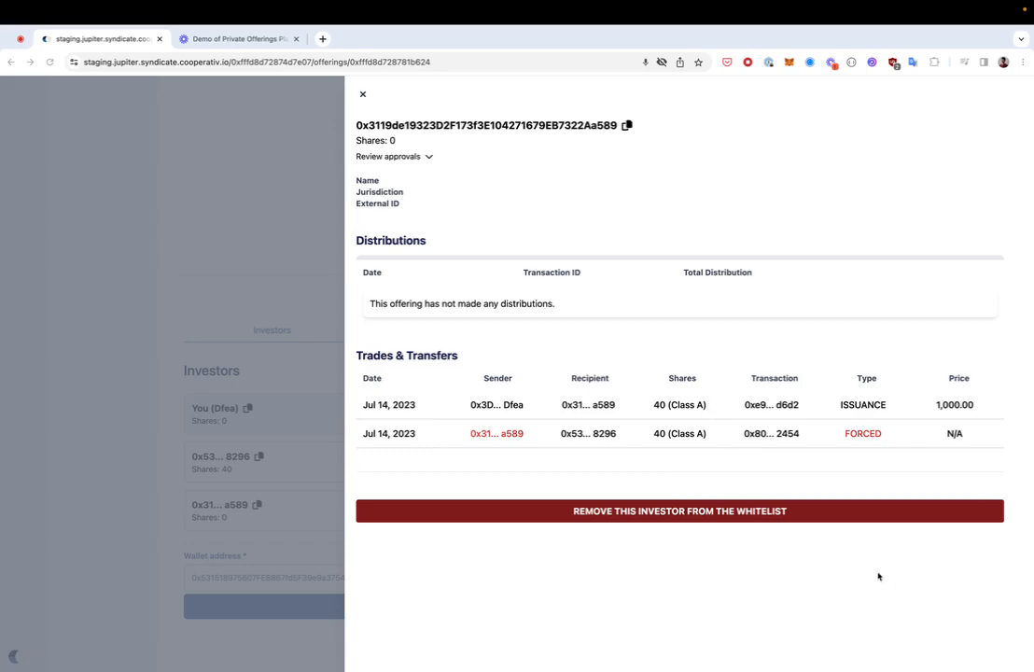
Step: Revoke the emptied investor's whitelist approval in MetaMask and review its approval history
click(798, 515)
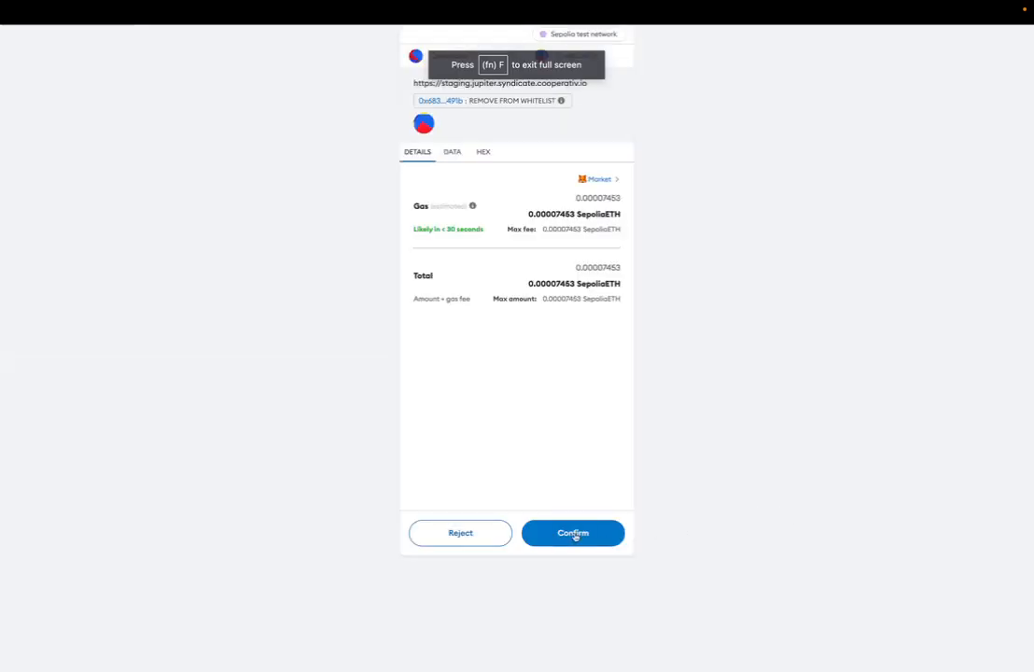
click(574, 535)
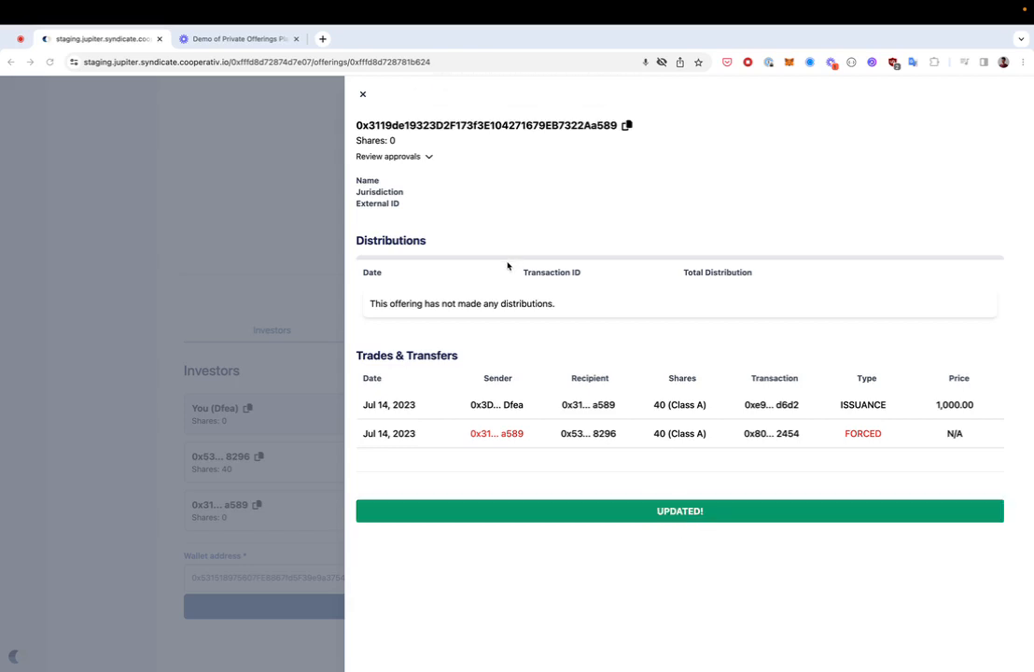
click(428, 158)
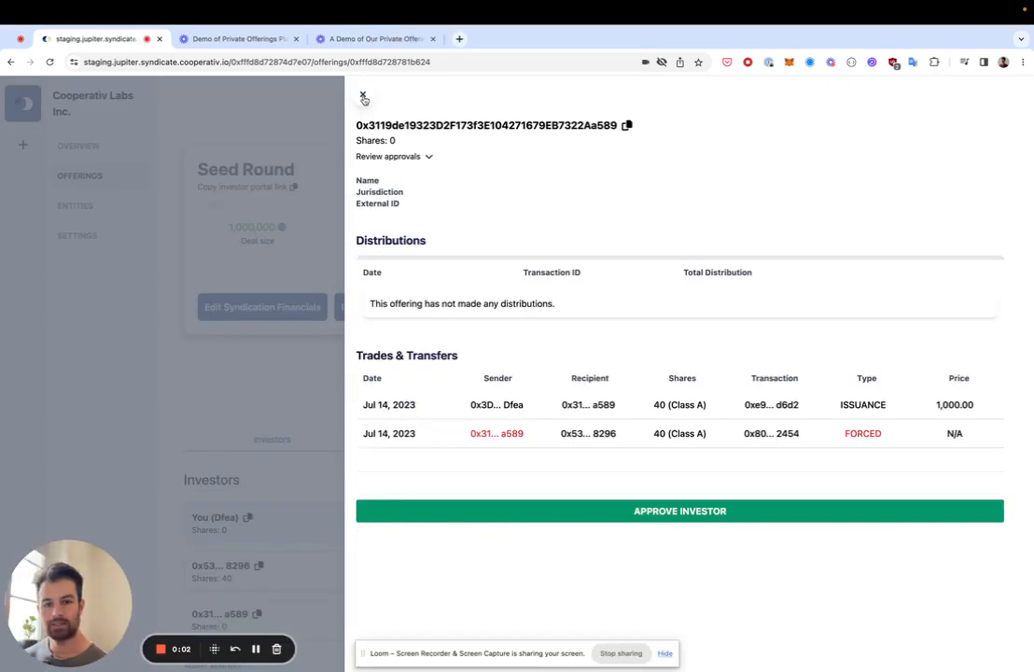
Step: Close the investor panel and review the Investors list showing that wallet as unapproved
click(363, 96)
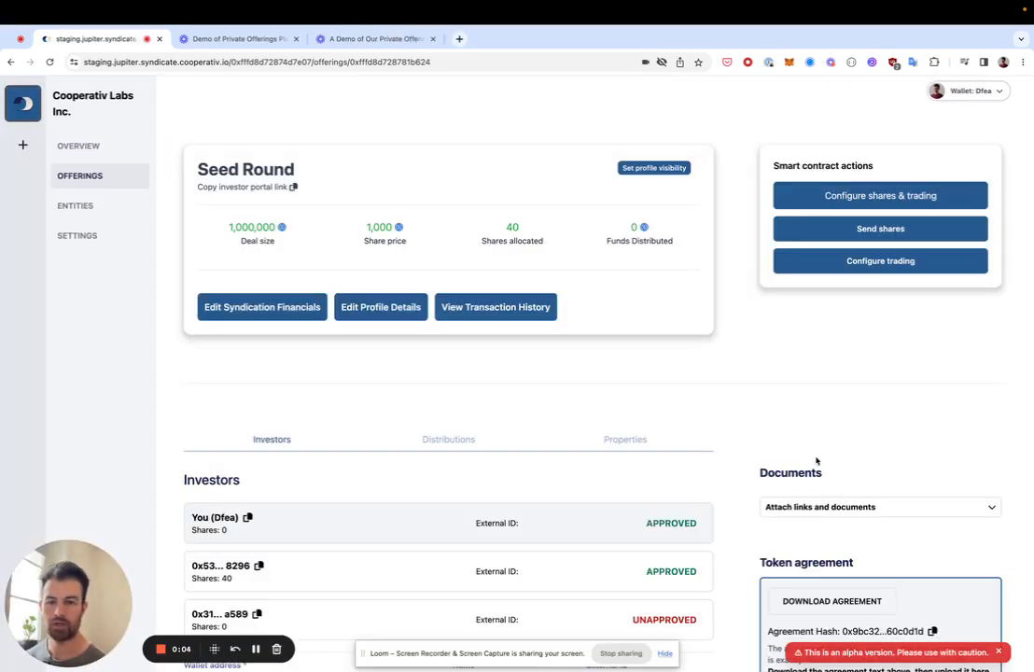
scroll(816, 460, down, 2)
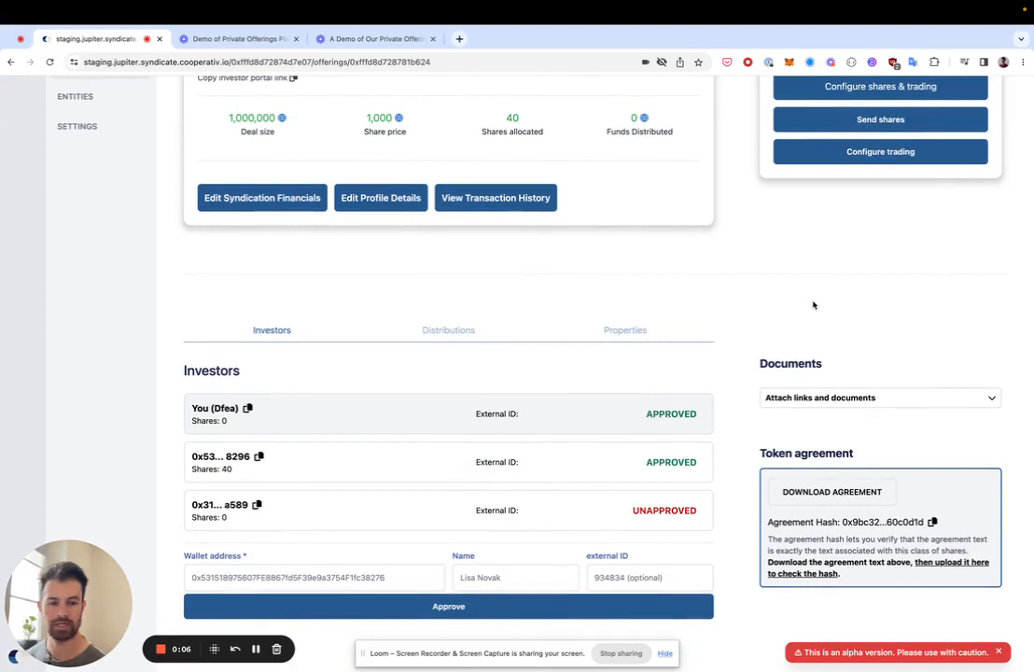
scroll(813, 305, up, 1)
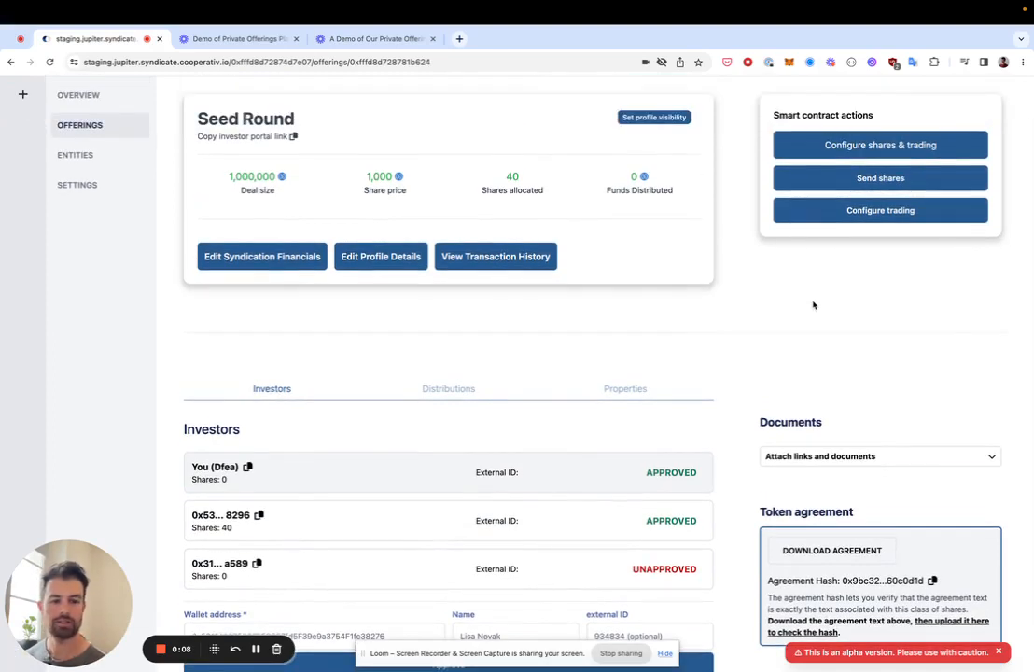
scroll(813, 305, up, 1)
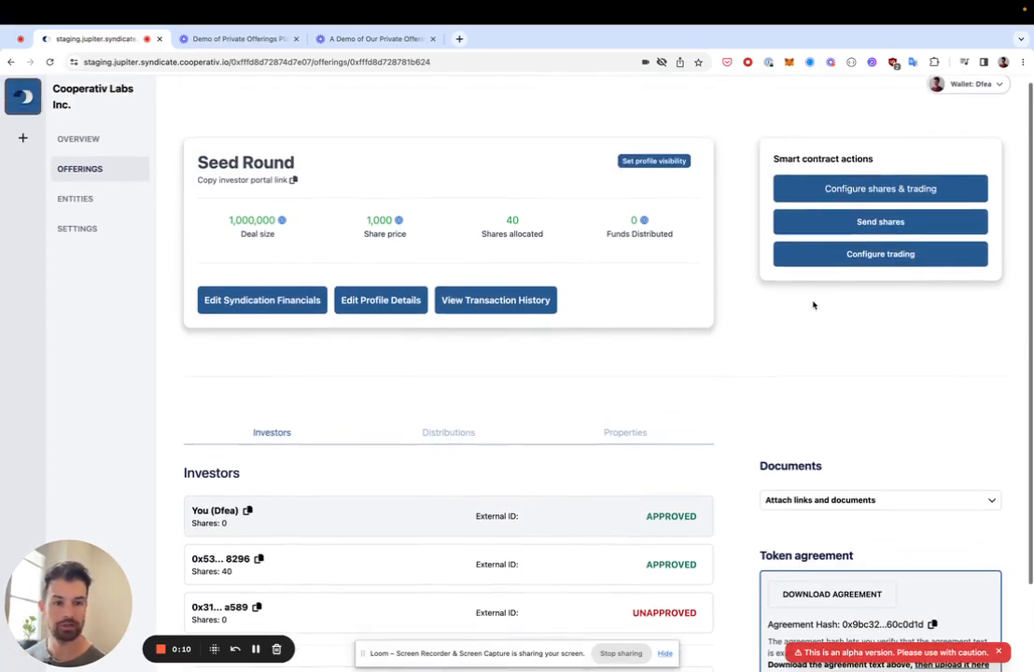